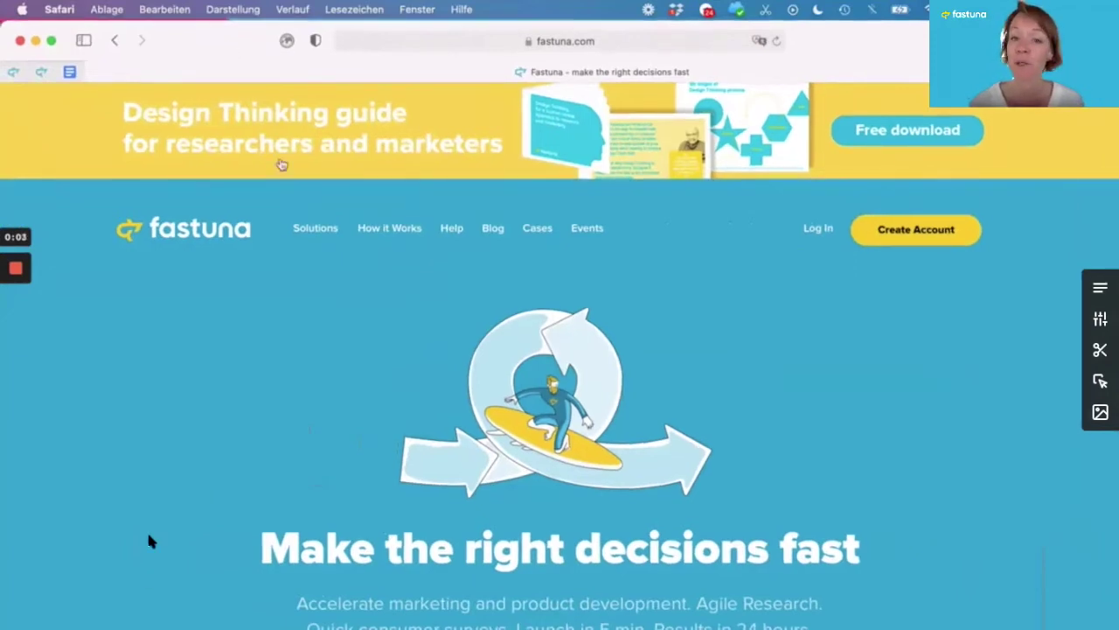
Sign in to the Fastuna account using the saved login details.
click(15, 395)
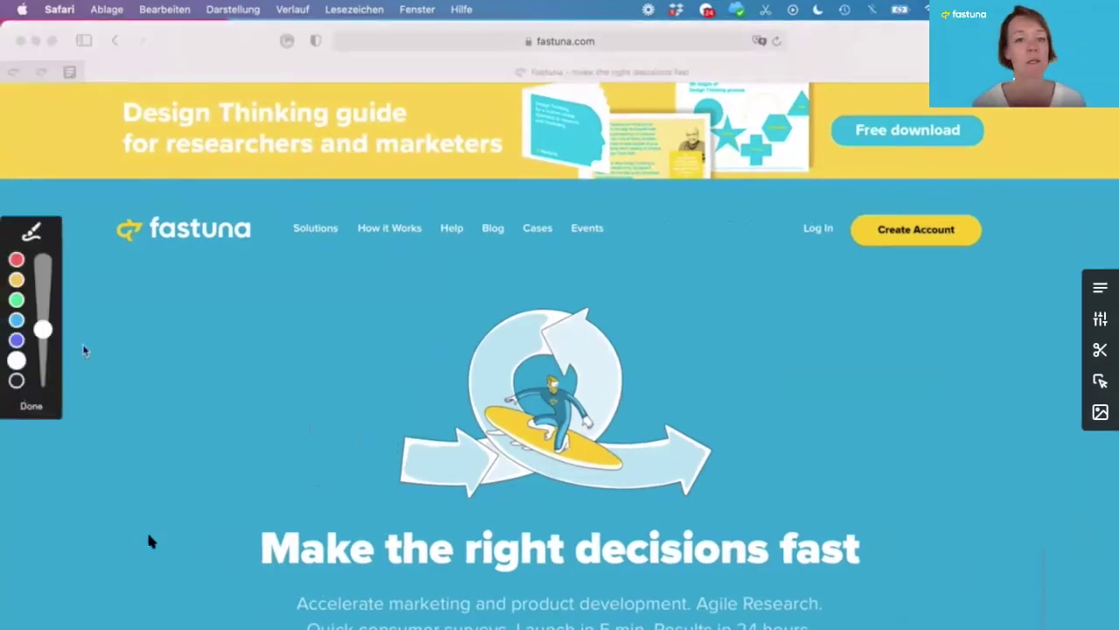
mouse_move(862, 200)
mouse_down()
mouse_move(949, 186)
mouse_move(1002, 253)
mouse_move(853, 258)
mouse_move(857, 201)
mouse_up()
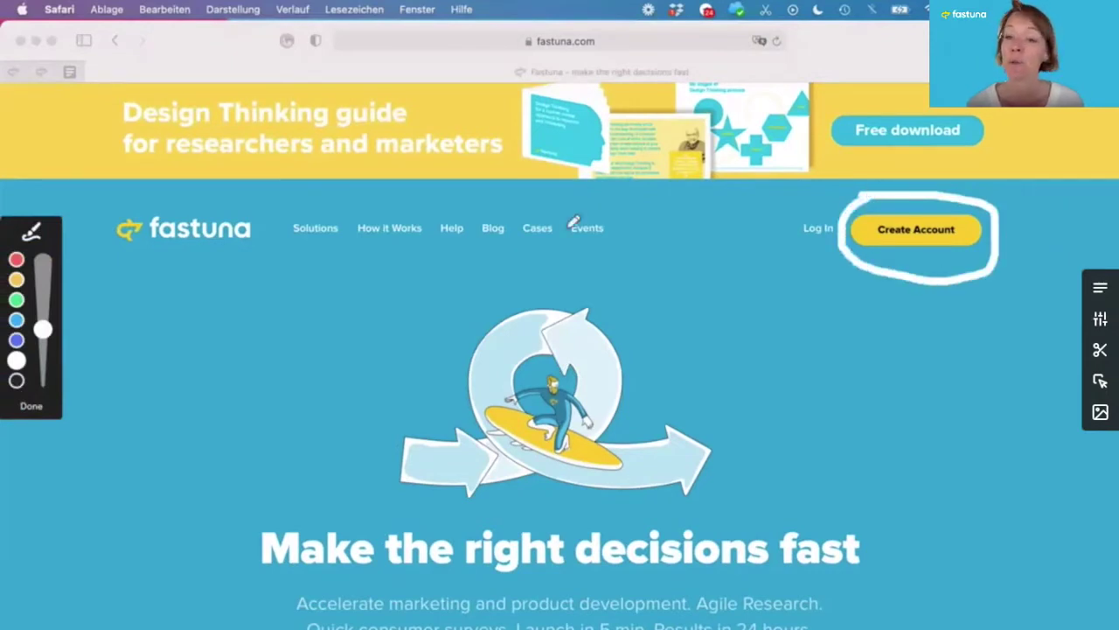
click(38, 413)
click(818, 231)
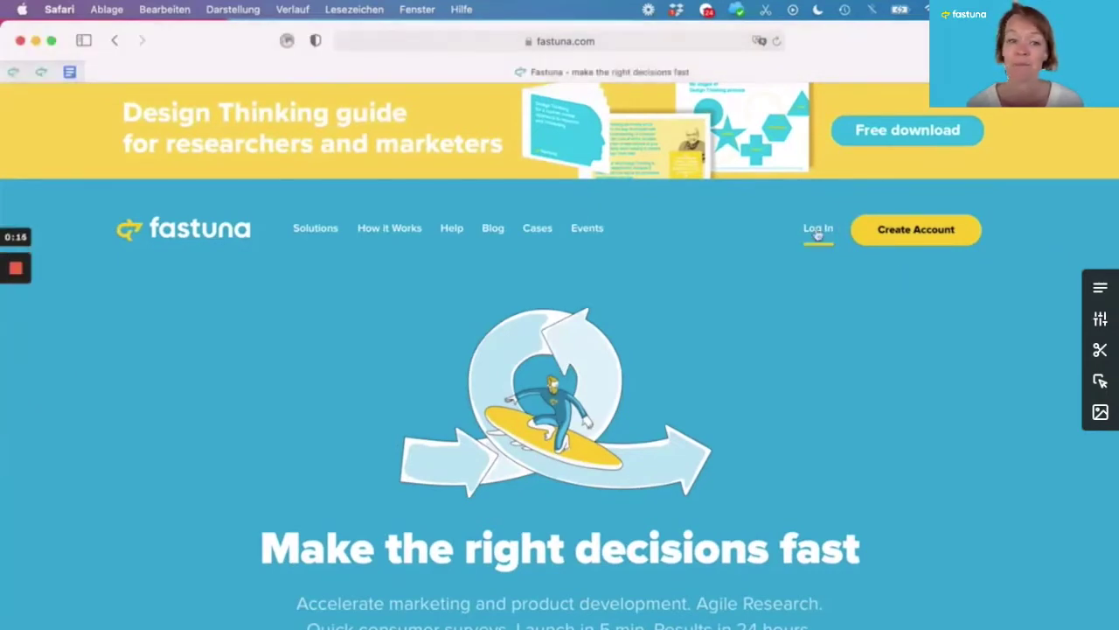
click(482, 298)
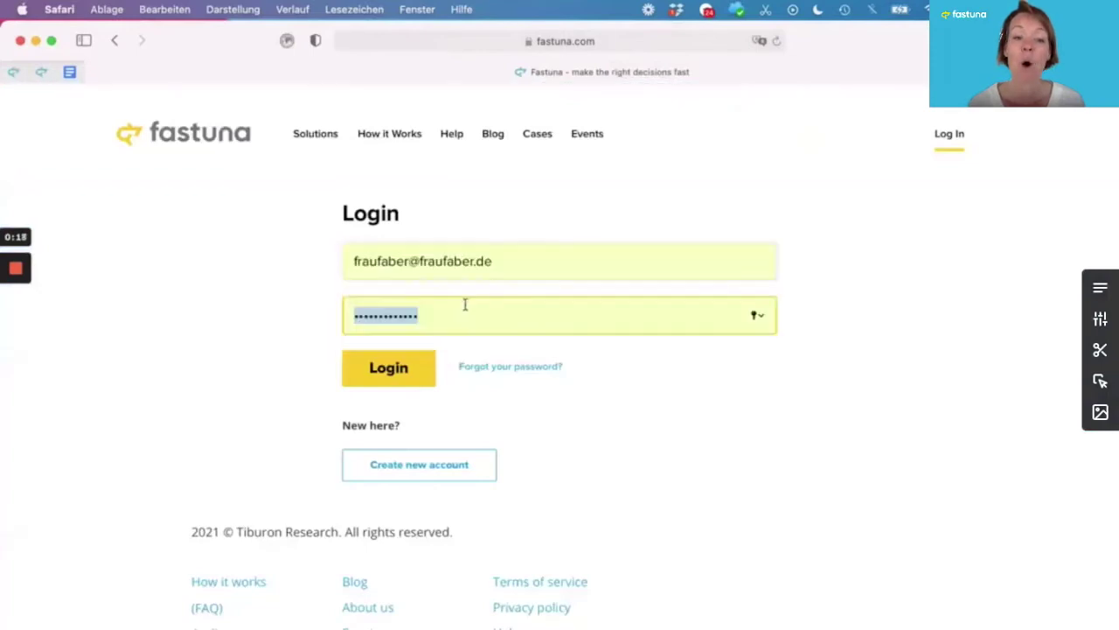
click(424, 376)
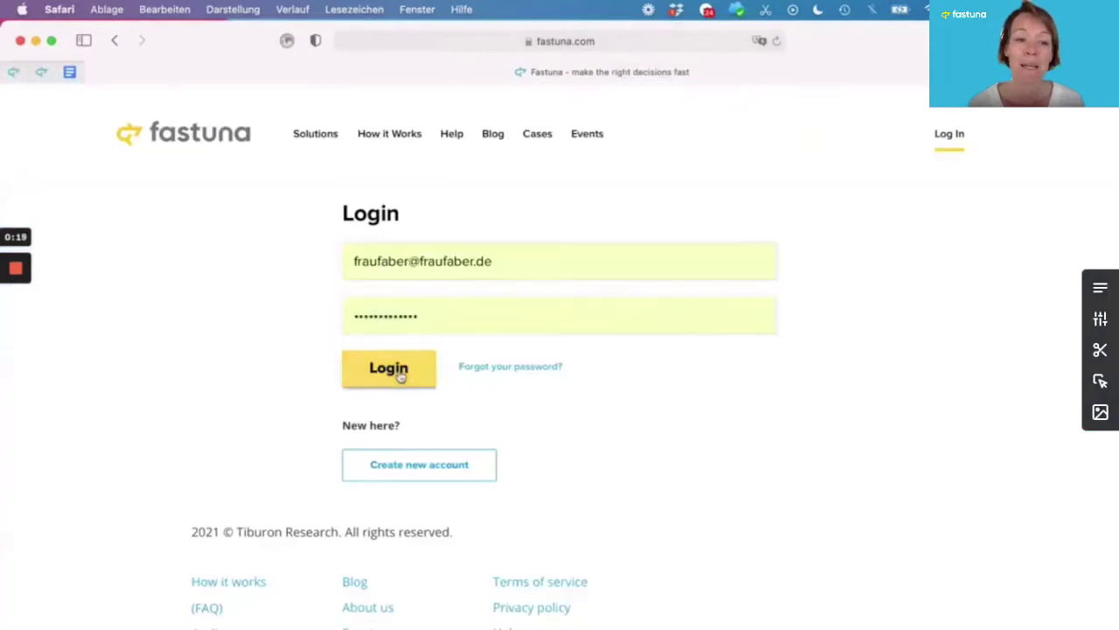
Browse the Solutions test categories: product development, brand and ad, and special purpose.
click(322, 137)
scroll(345, 212, down, 3)
scroll(345, 212, down, 2)
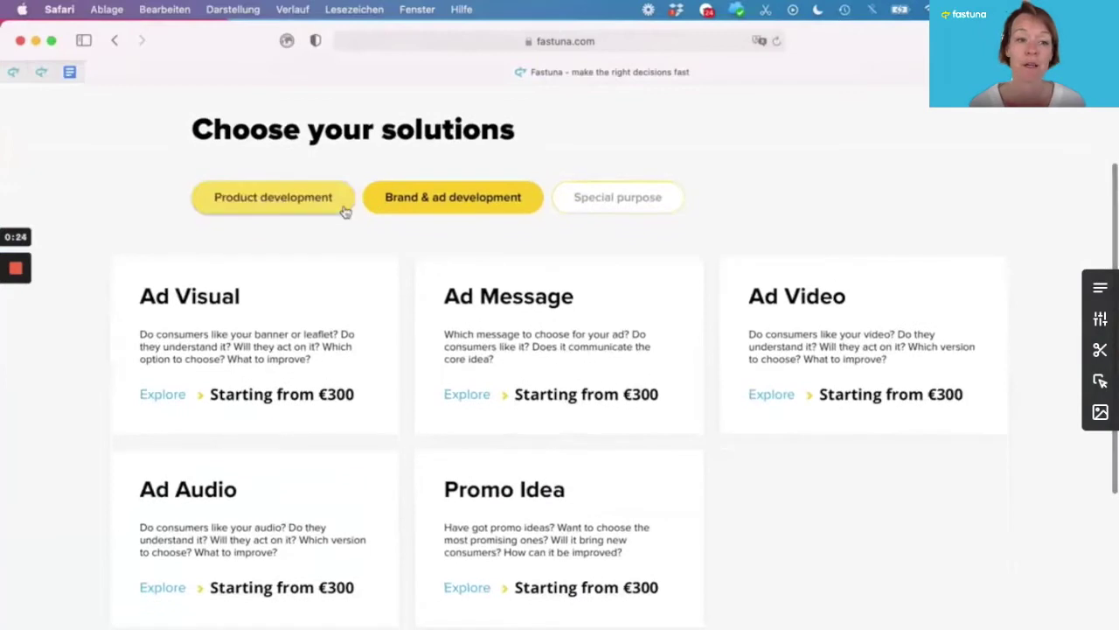
click(273, 115)
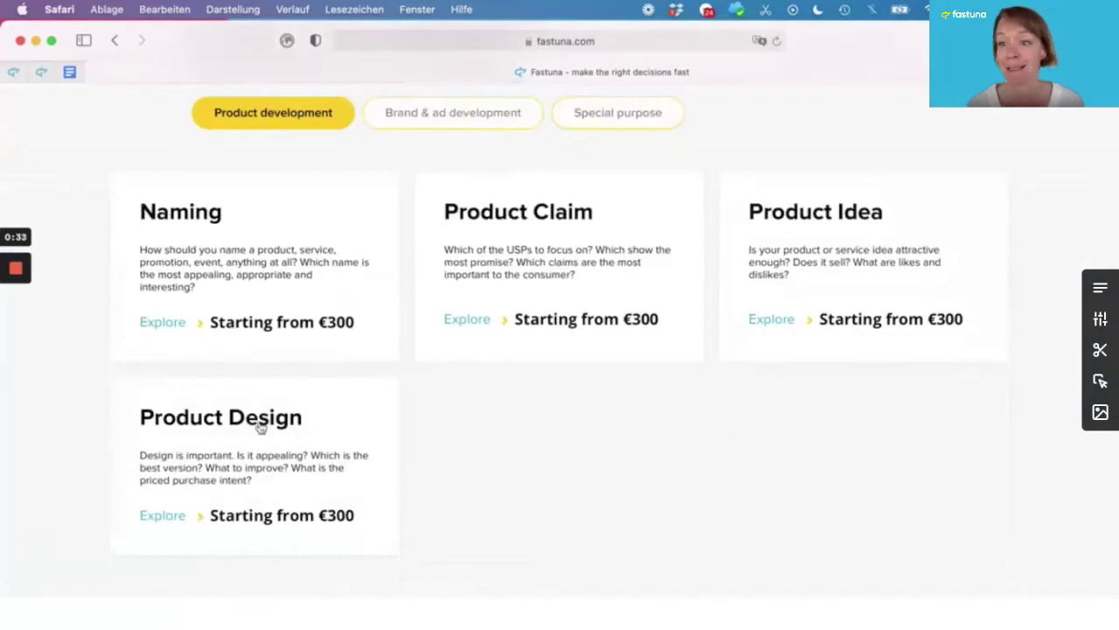
click(407, 118)
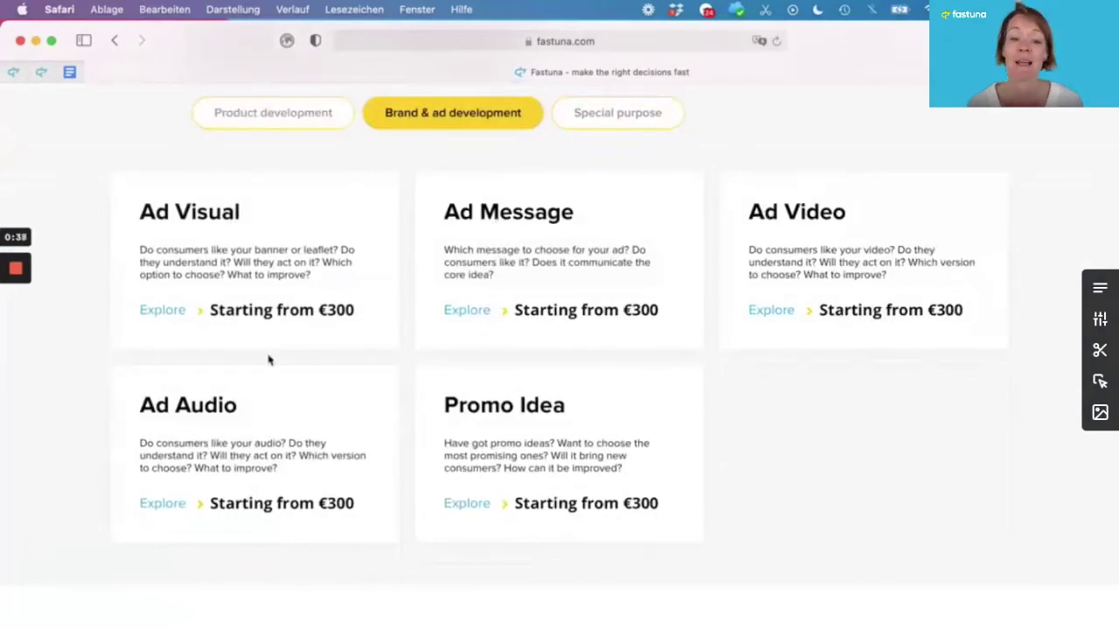
click(585, 132)
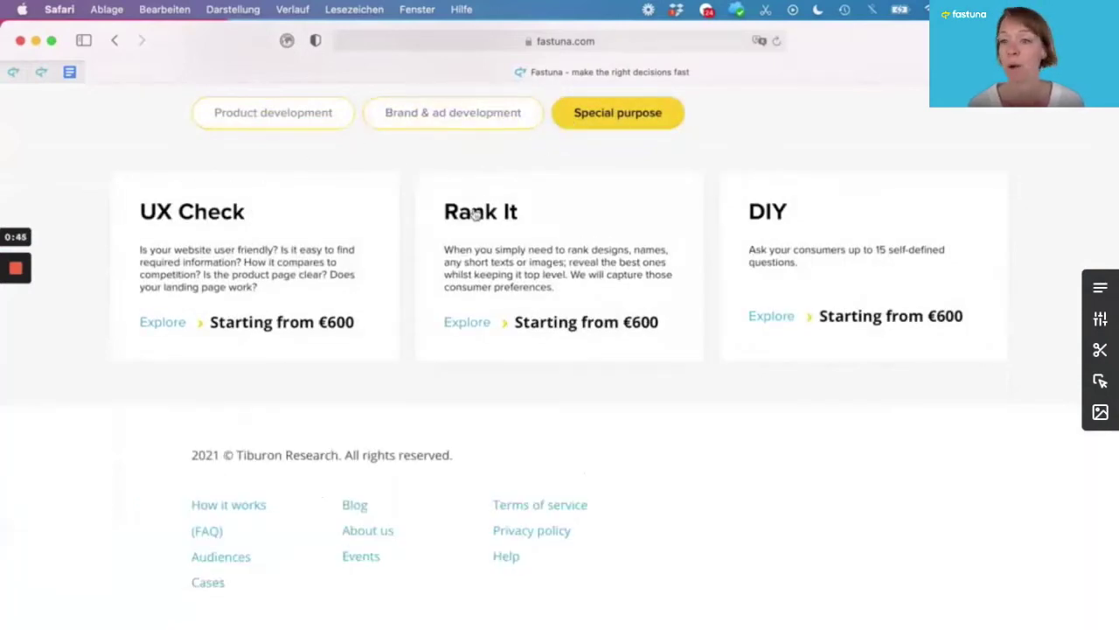
click(288, 114)
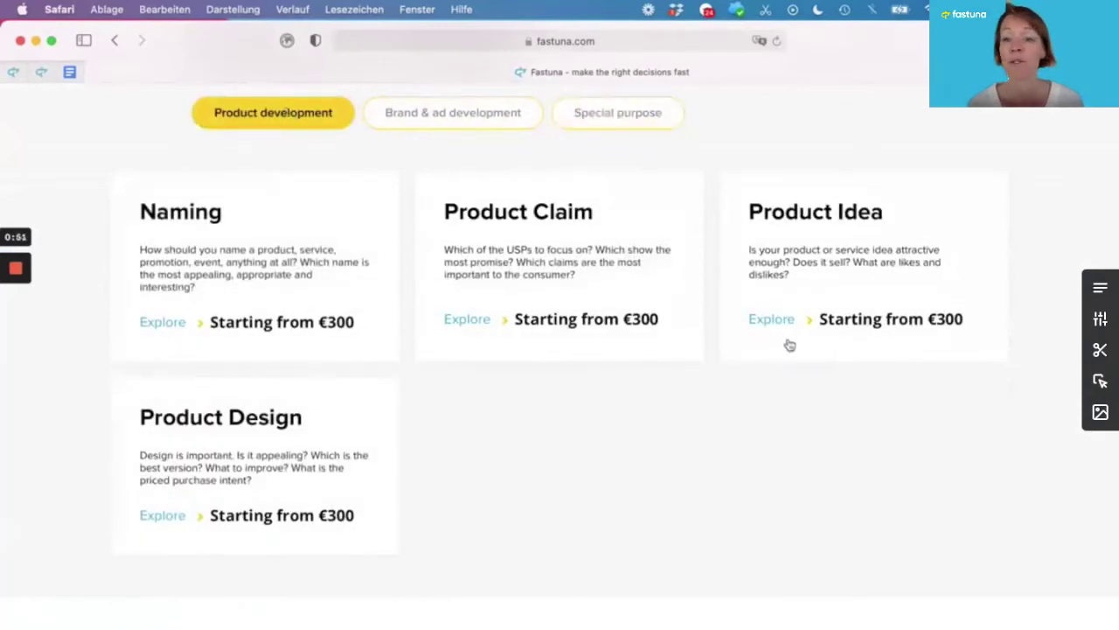
Start a Product Idea test with United Kingdom as the country, then scroll to its idea section.
click(775, 321)
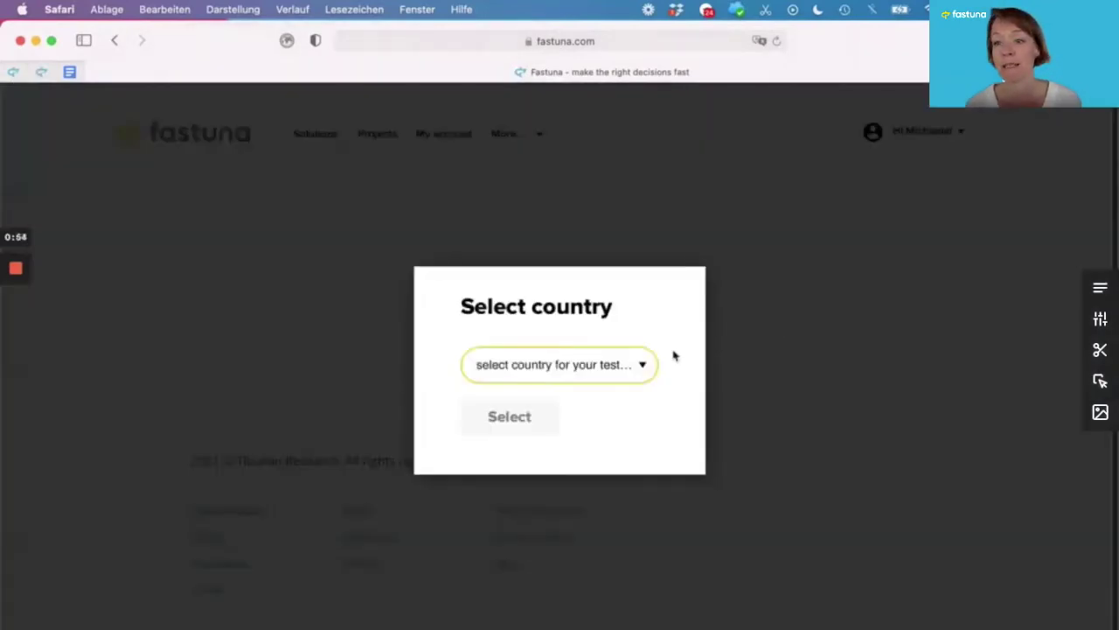
click(643, 367)
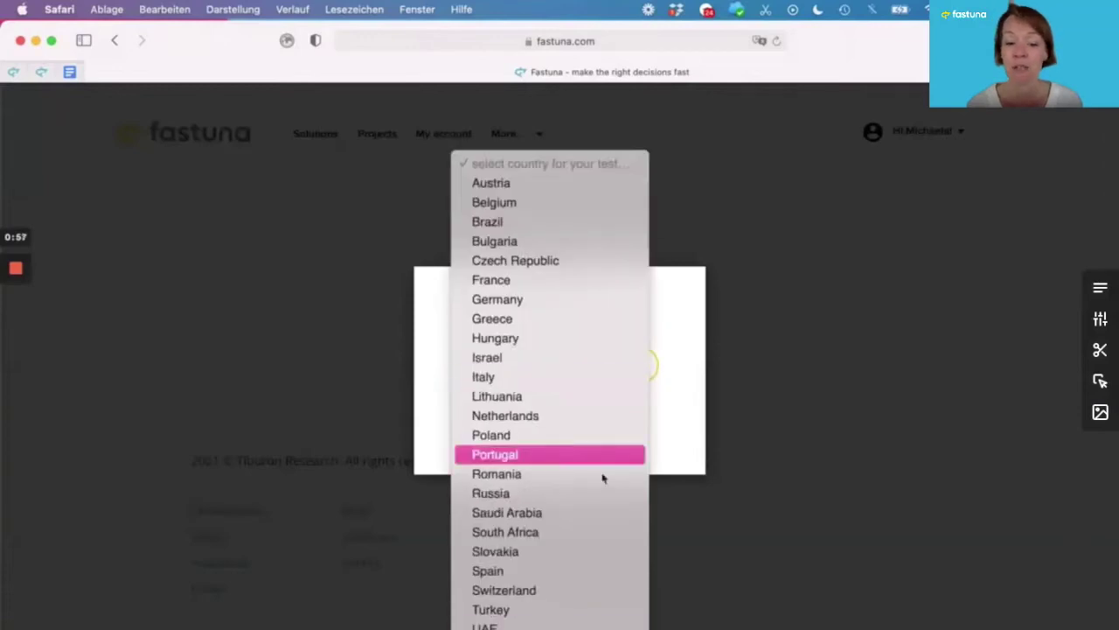
click(574, 608)
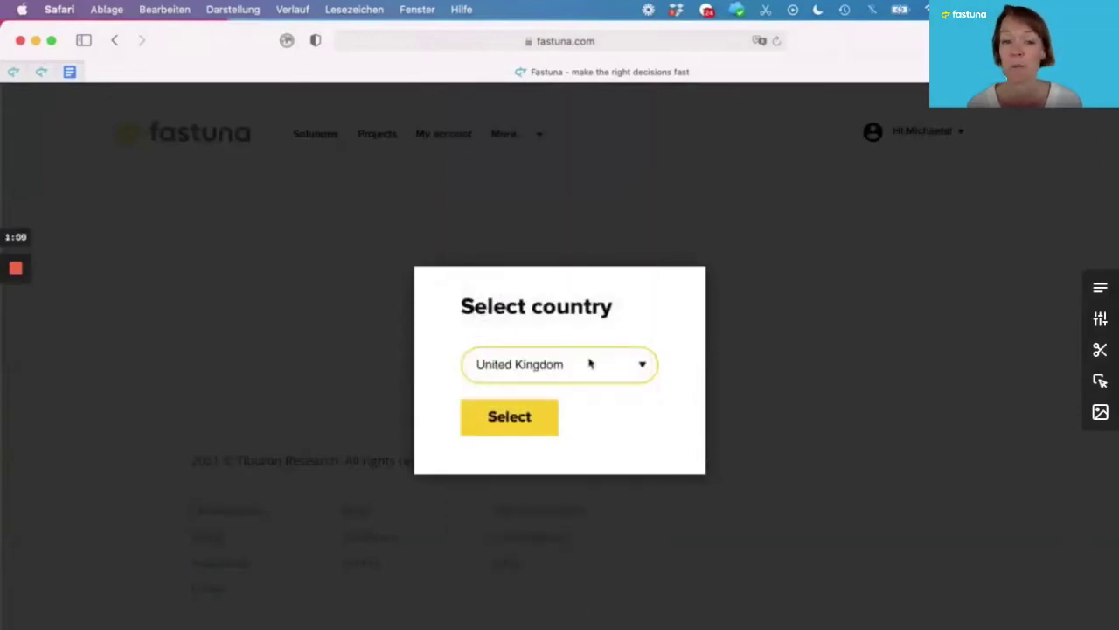
click(520, 421)
scroll(600, 349, down, 3)
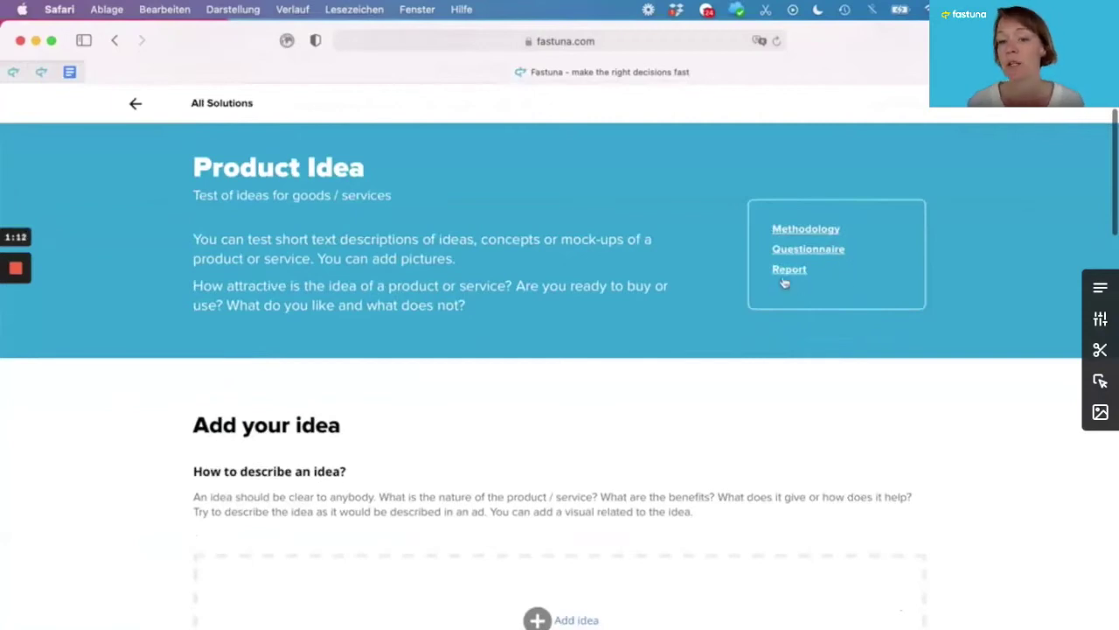
scroll(459, 424, down, 5)
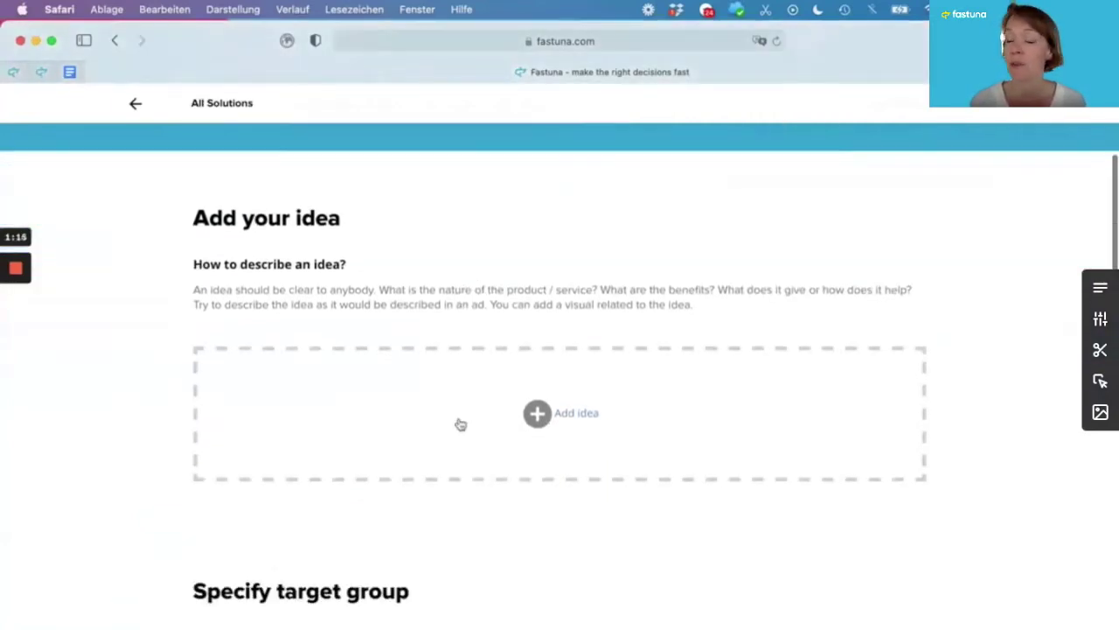
Add Idea #1 named 'Chopstix Fan 1', described as cooling your noodles while you eat.
click(538, 363)
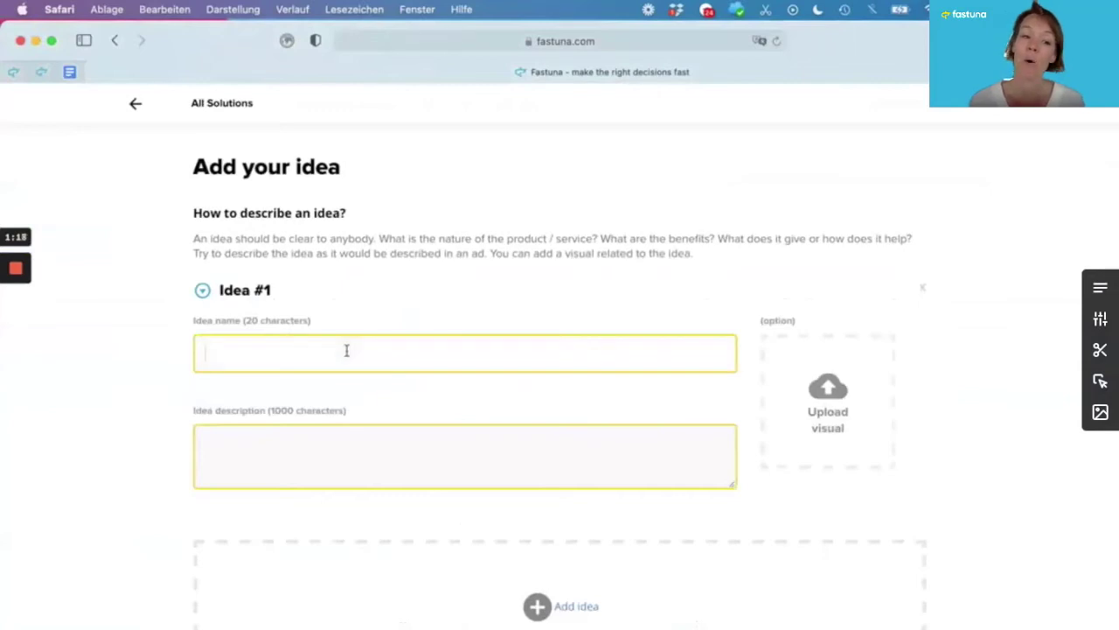
text(Chopst)
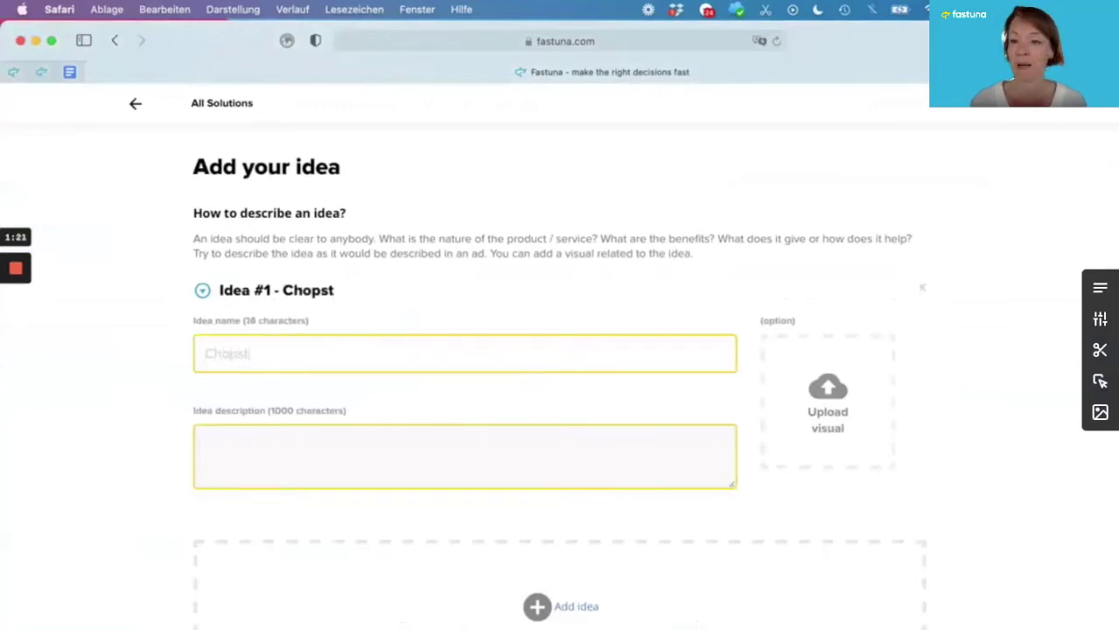
text(ix Fan 1)
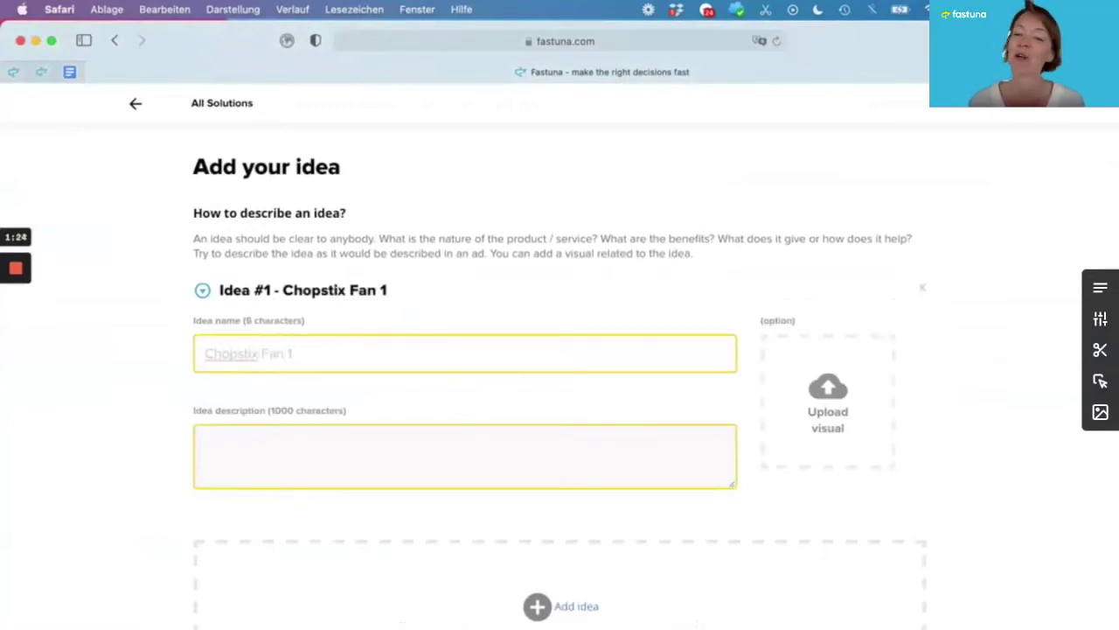
key(Tab)
text(Cool)
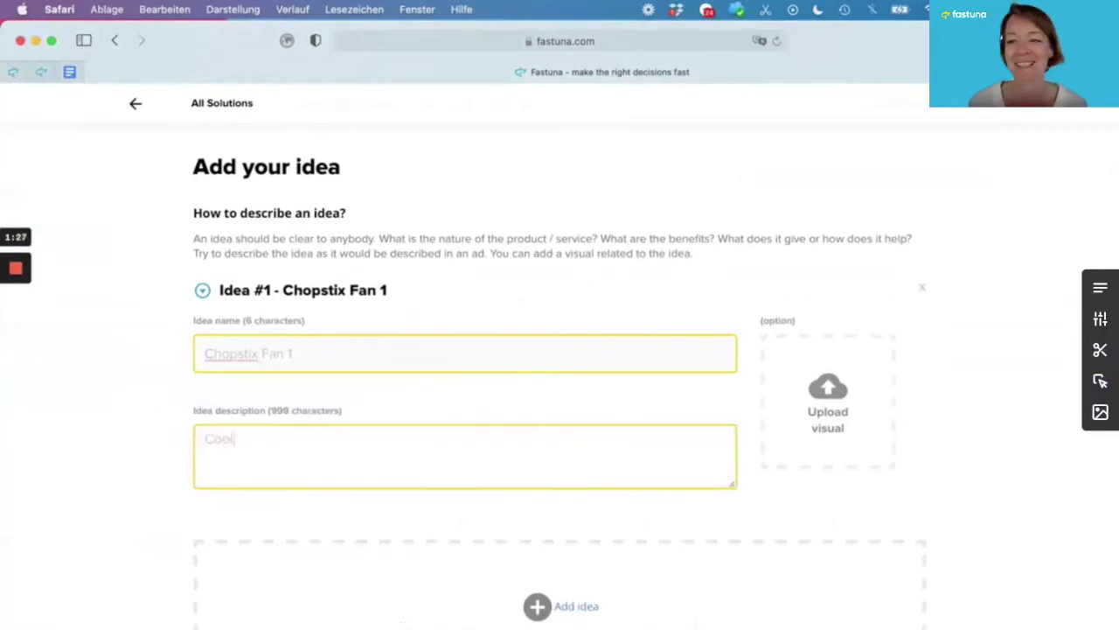
text(s your noodles)
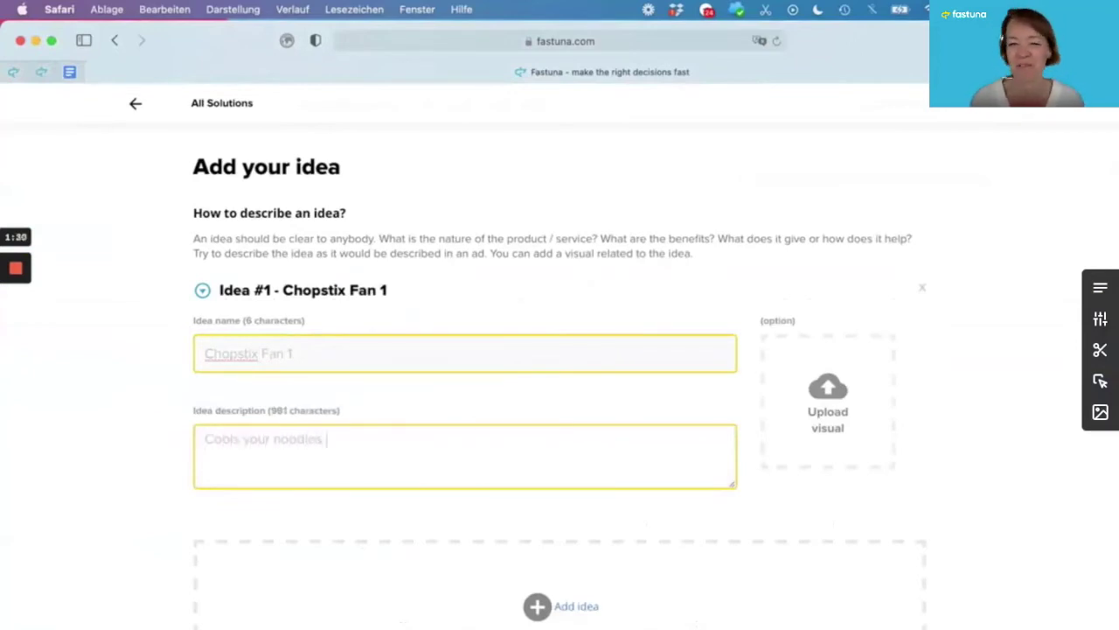
text( without a)
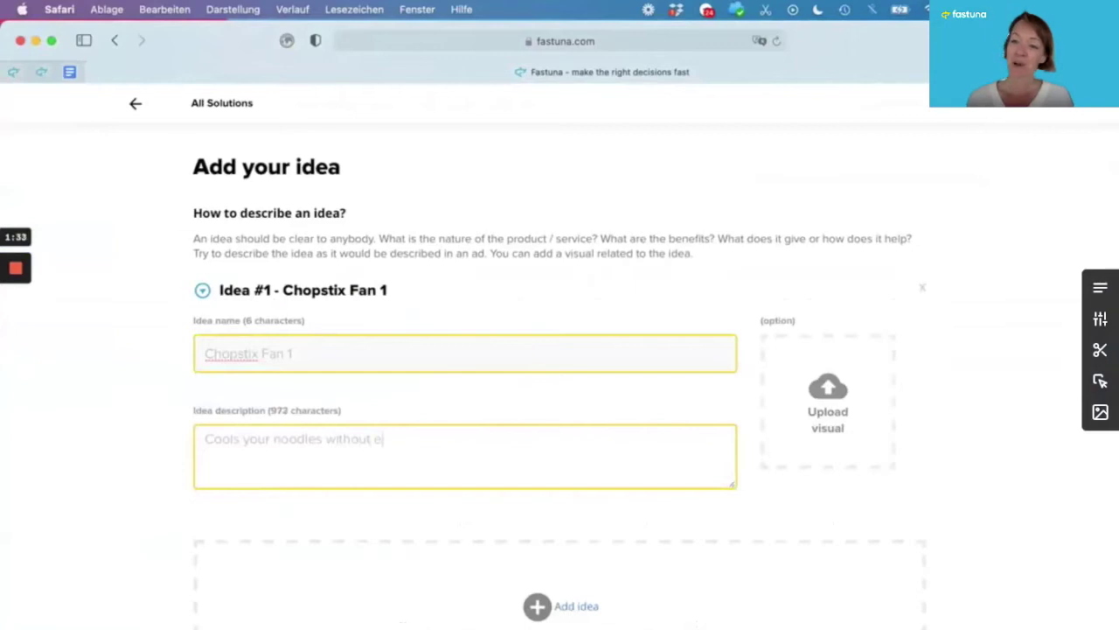
text(ny effort)
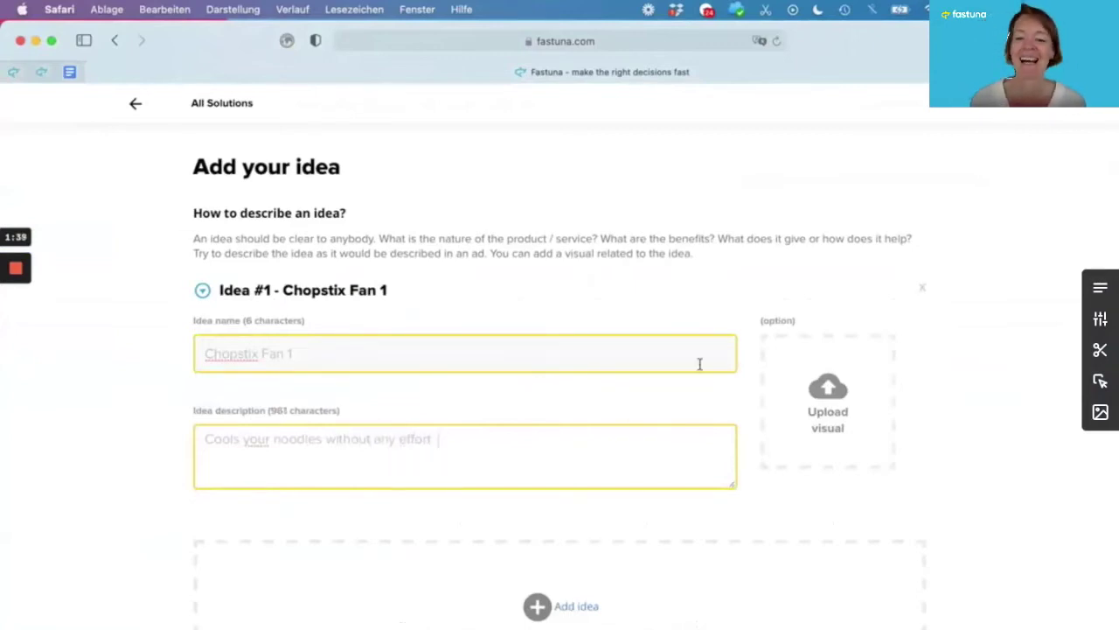
key(BackSpace)
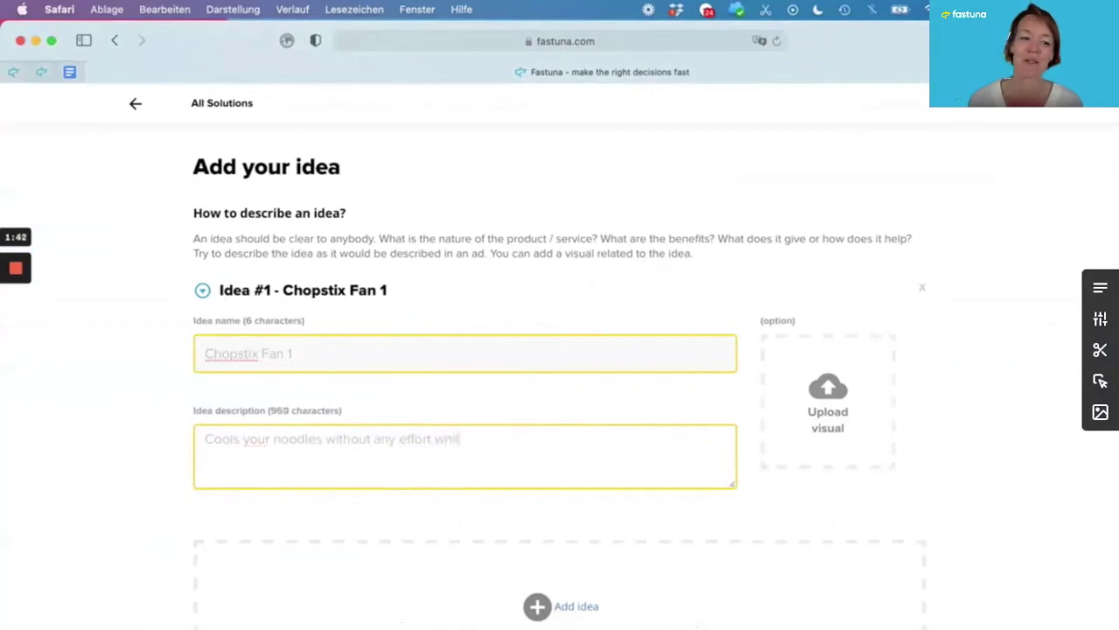
text(e you eat)
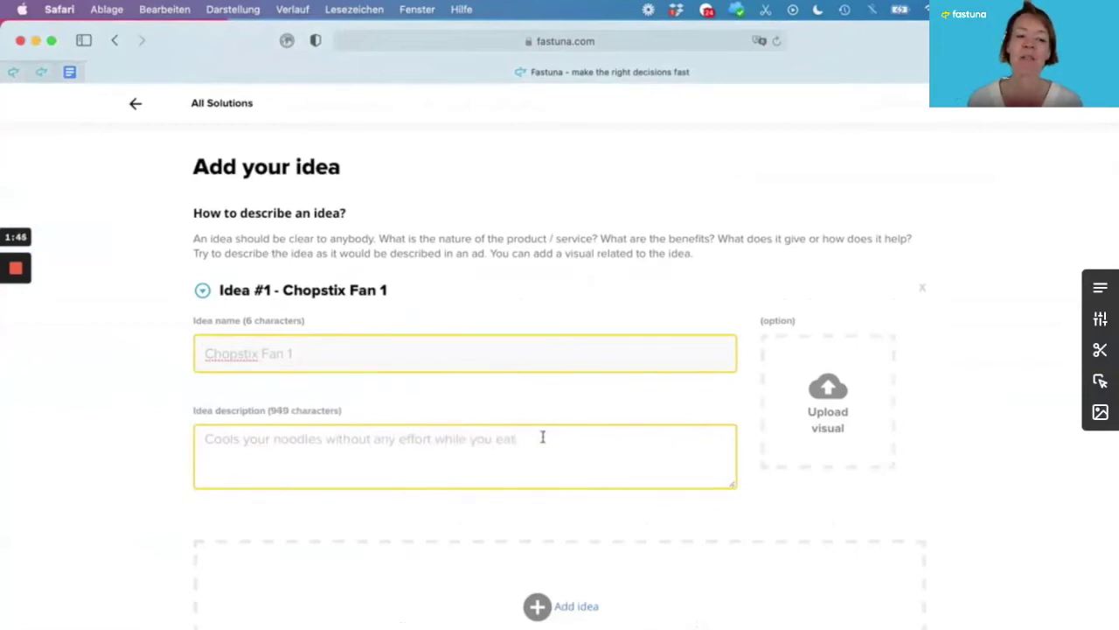
text(!)
Attach the noodle-fan photo th.jpeg as the idea's visual.
click(828, 395)
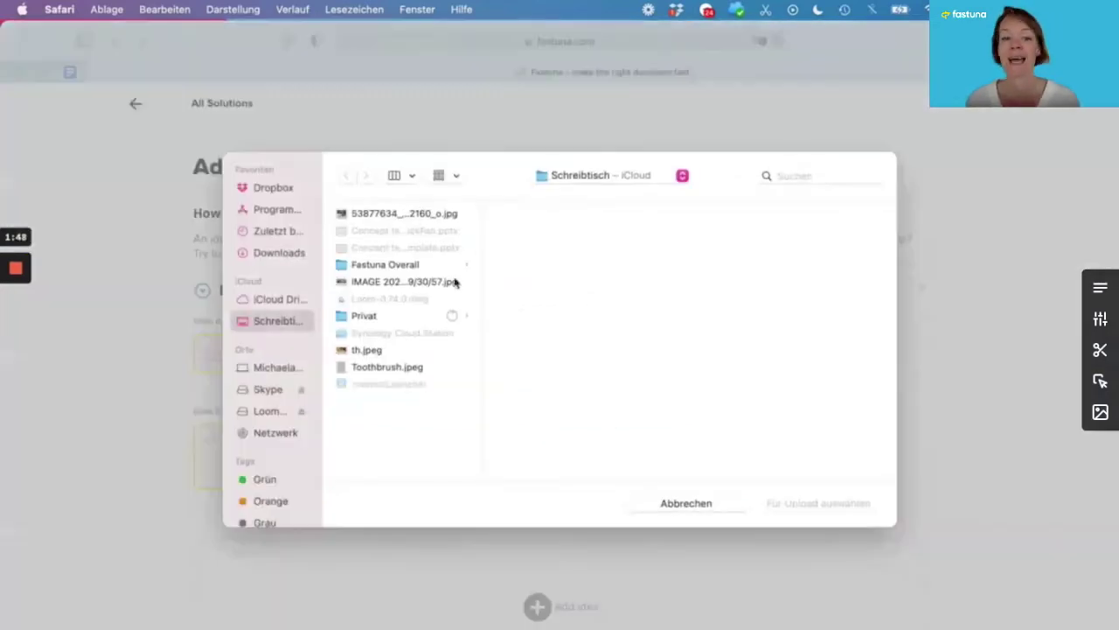
click(376, 352)
click(801, 507)
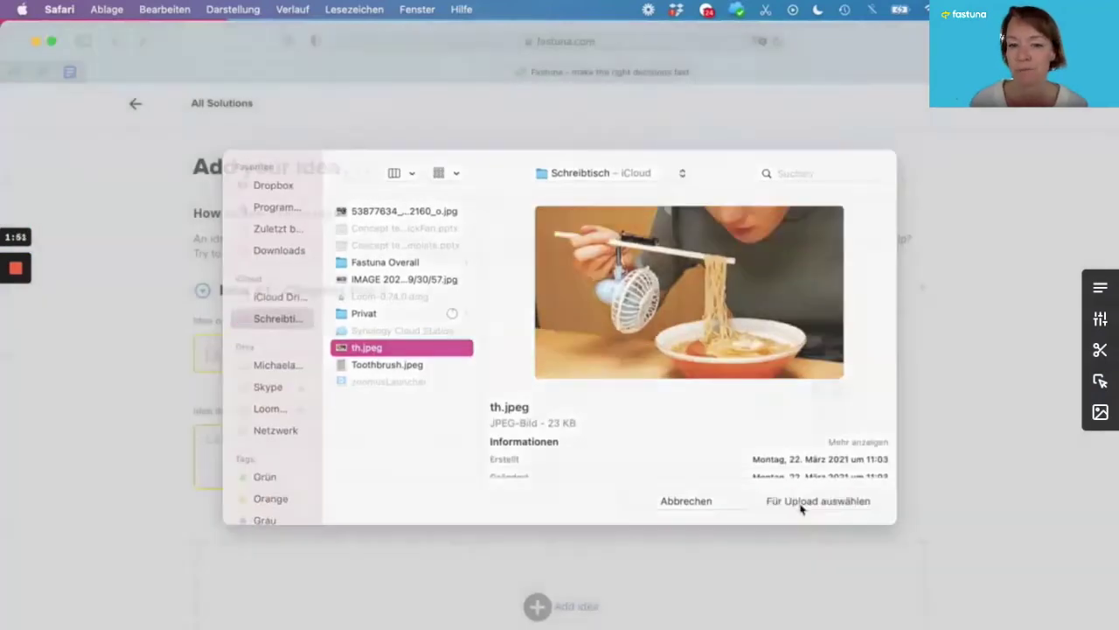
scroll(583, 400, down, 5)
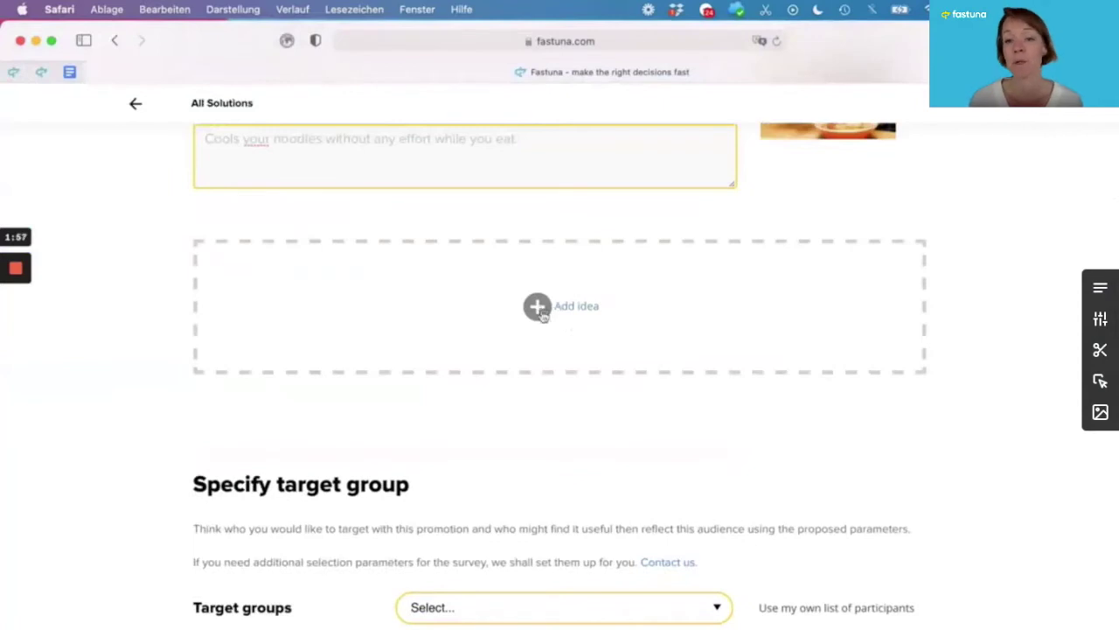
Build a constructor target group: UK, ages 18–65, male and female, grades AB, C1, C2, DE.
scroll(507, 449, down, 5)
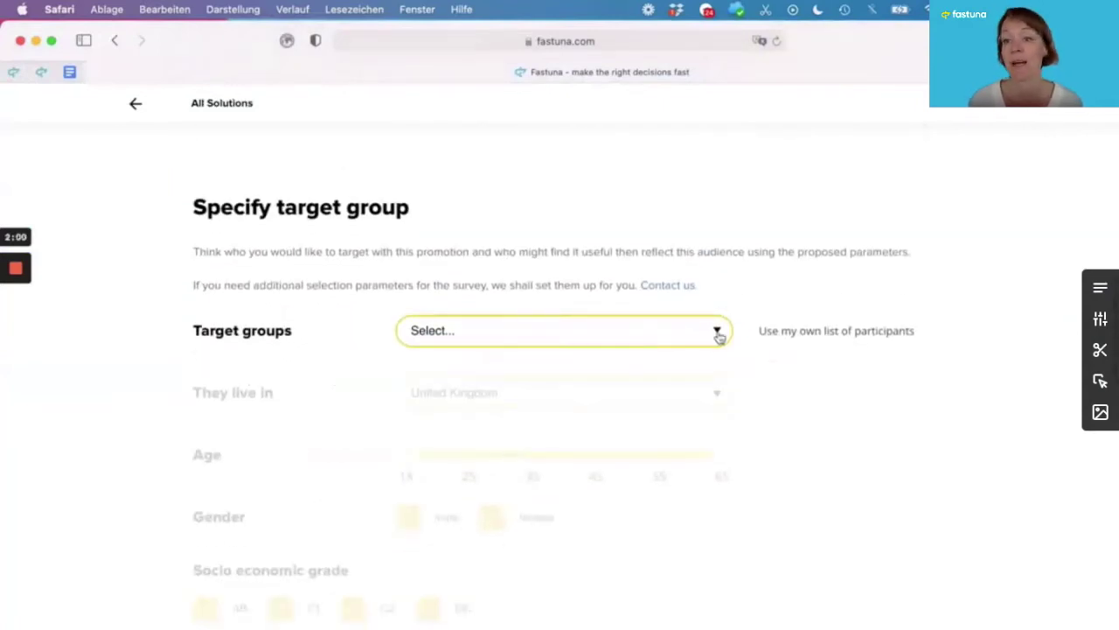
click(718, 332)
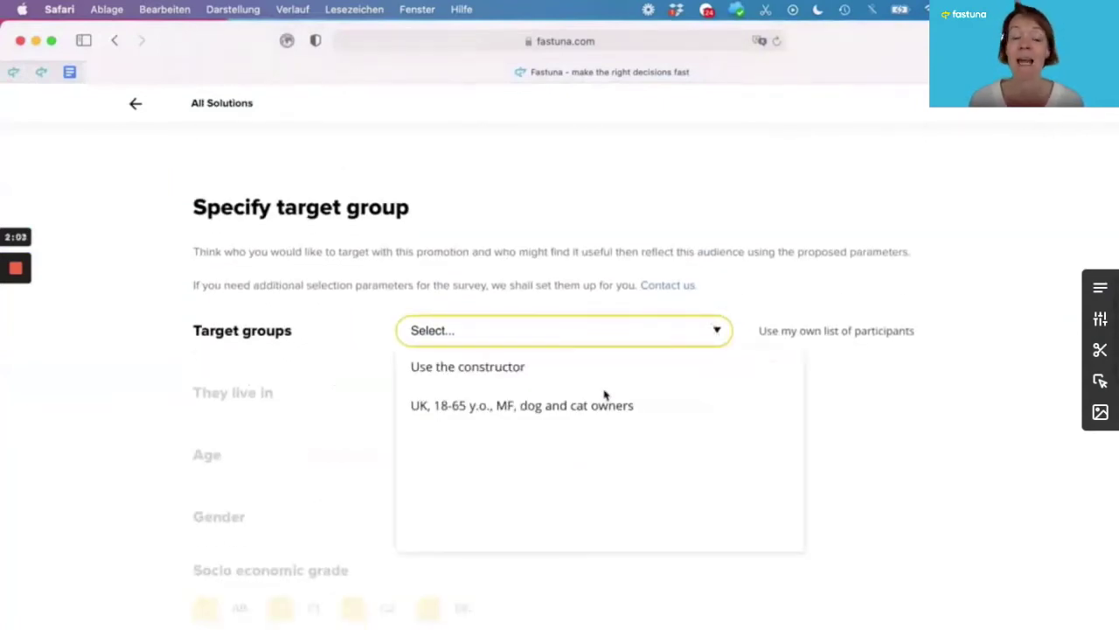
click(719, 331)
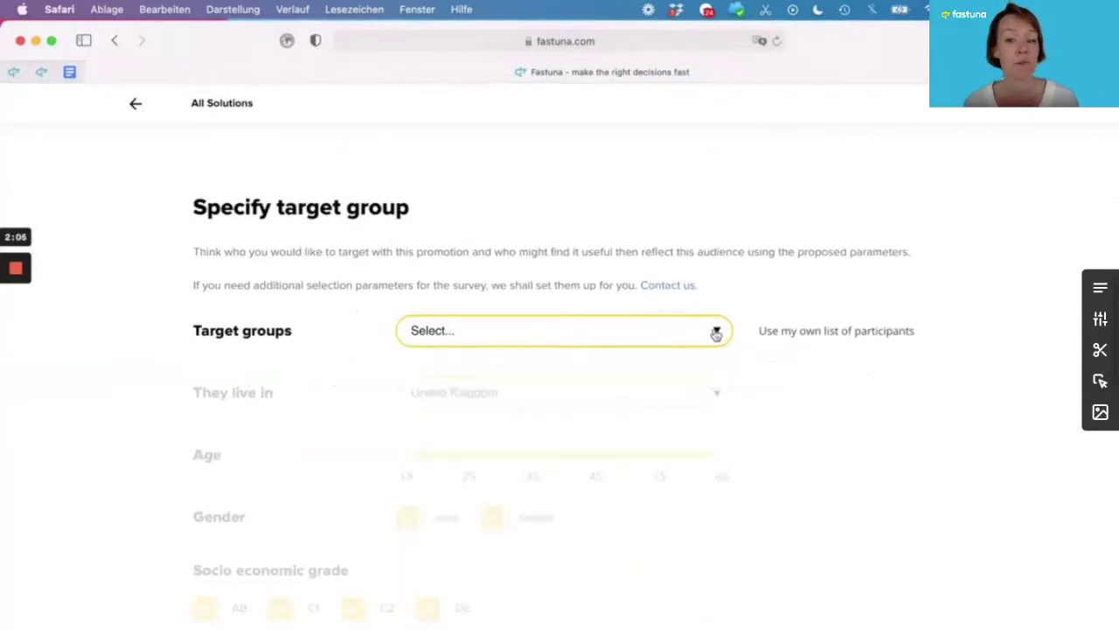
click(719, 330)
click(542, 376)
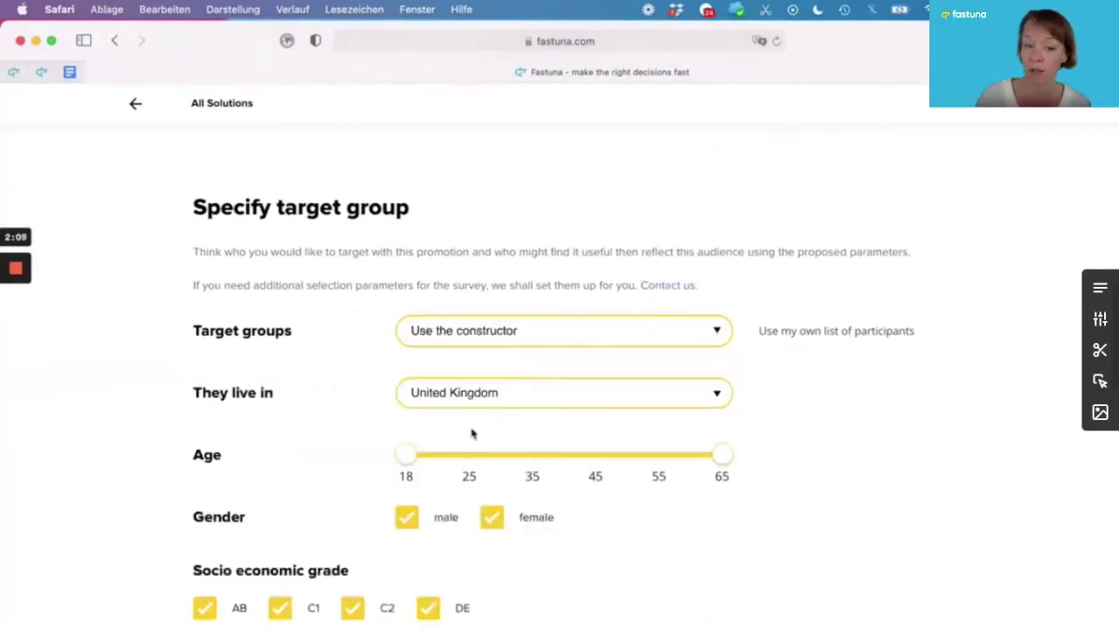
mouse_move(411, 462)
mouse_down()
mouse_move(472, 460)
mouse_move(407, 466)
mouse_up()
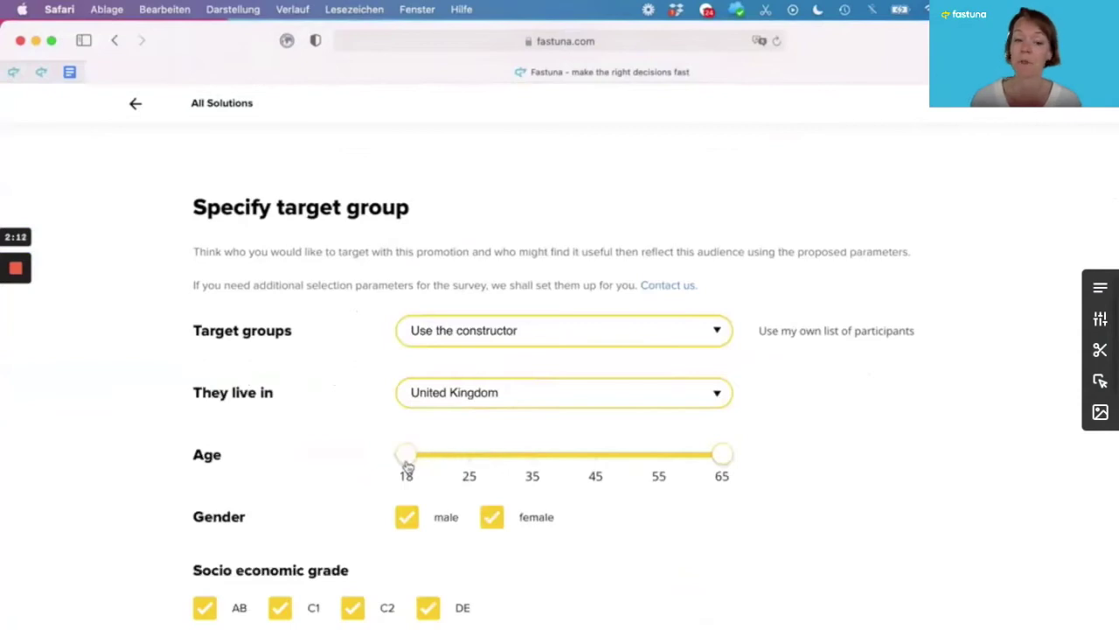
mouse_move(715, 460)
mouse_down()
mouse_move(644, 457)
mouse_move(729, 460)
mouse_up()
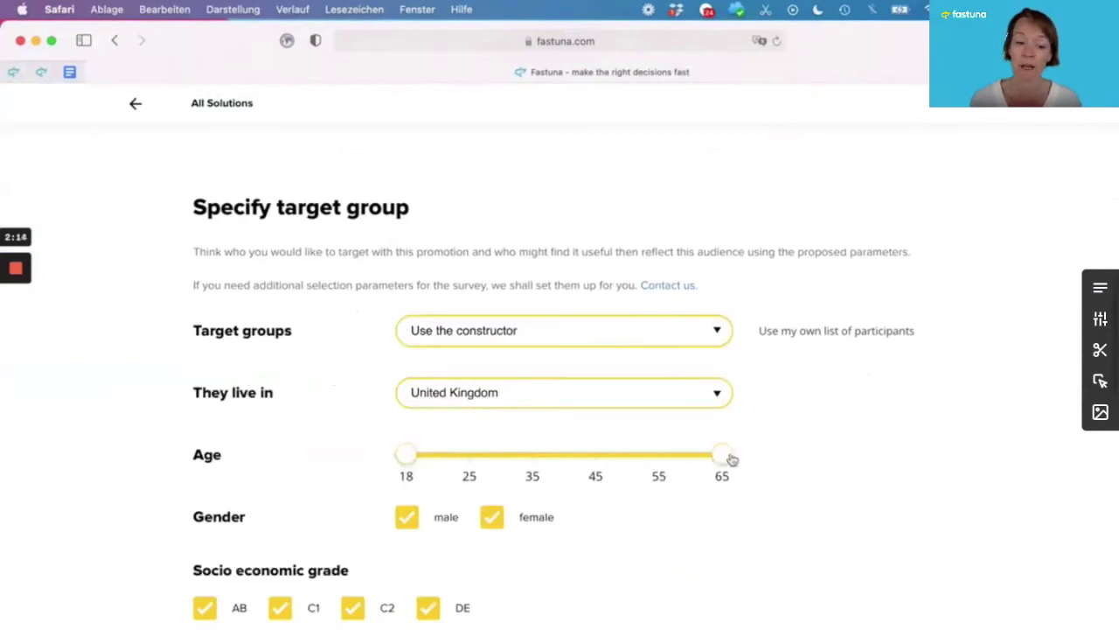
click(407, 525)
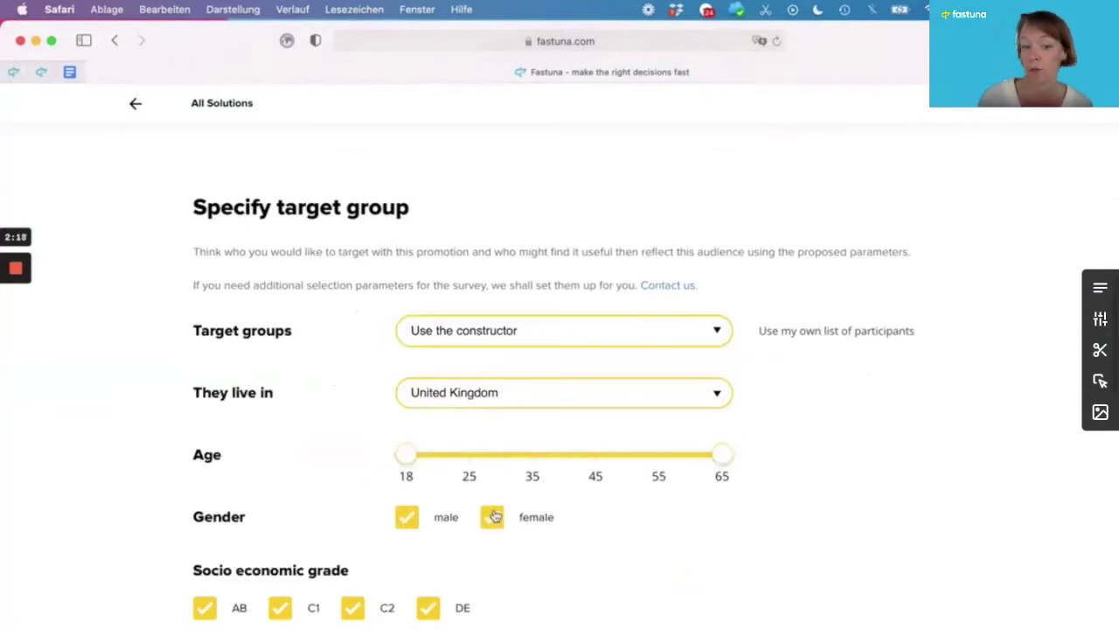
scroll(503, 582, down, 3)
click(208, 448)
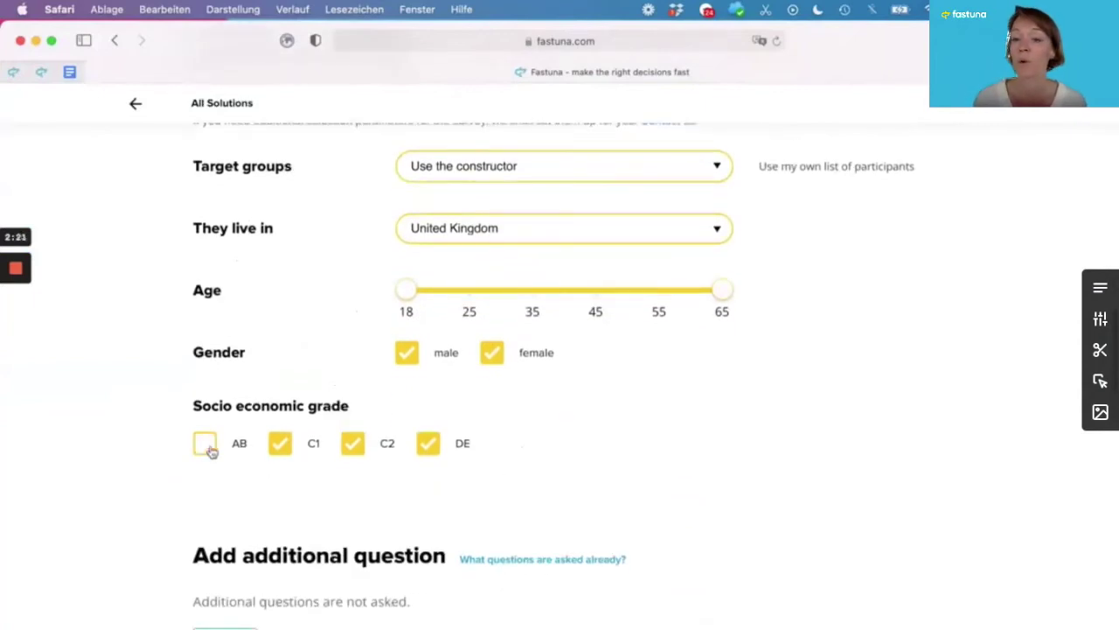
scroll(610, 465, down, 3)
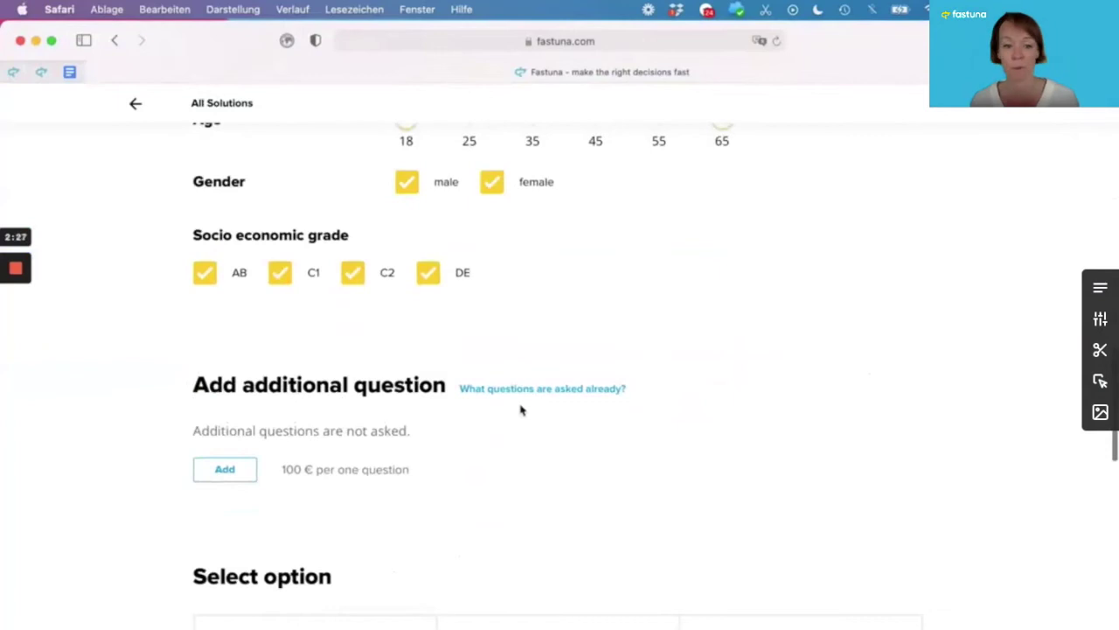
scroll(438, 494, down, 4)
Choose the Standard plan for 100 people instead of Pro.
scroll(437, 487, down, 3)
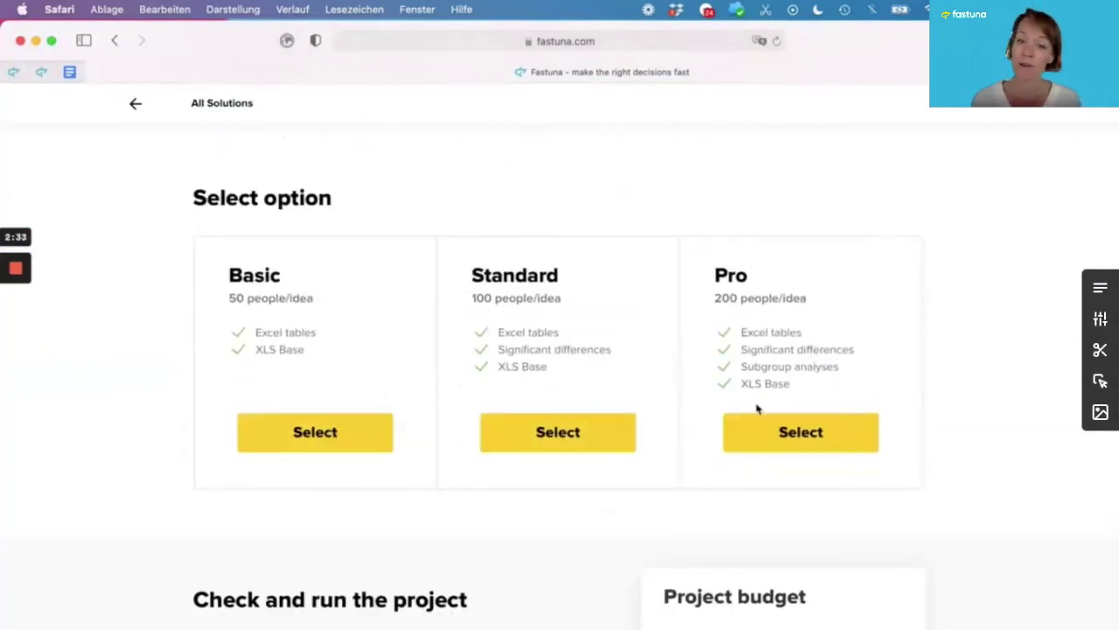
click(794, 440)
mouse_move(731, 327)
mouse_down()
mouse_move(868, 328)
mouse_move(733, 327)
mouse_up()
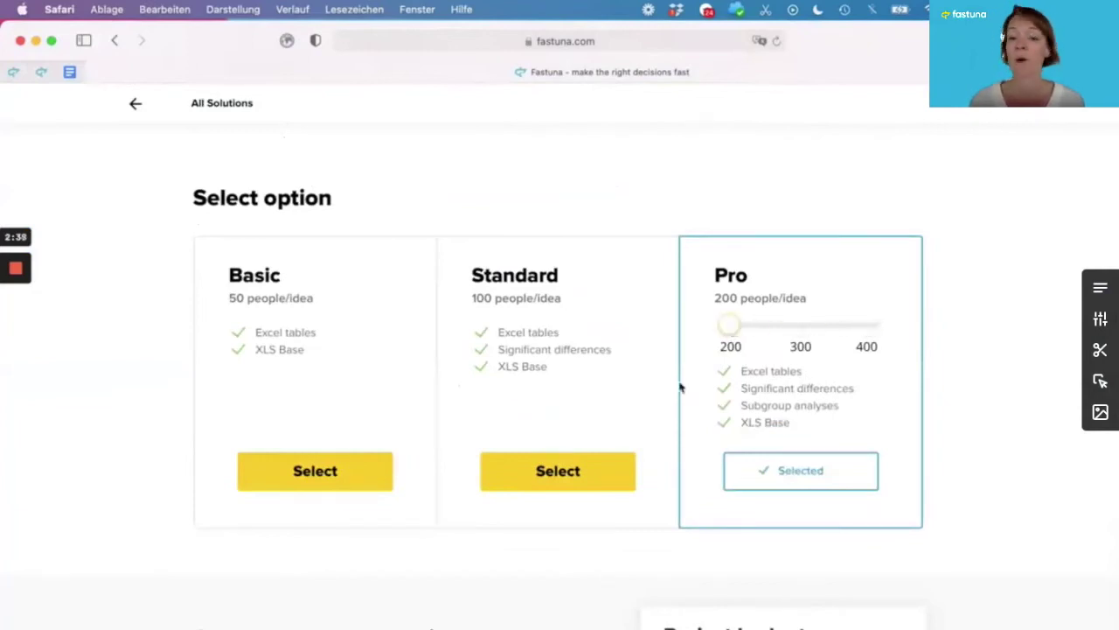
click(568, 484)
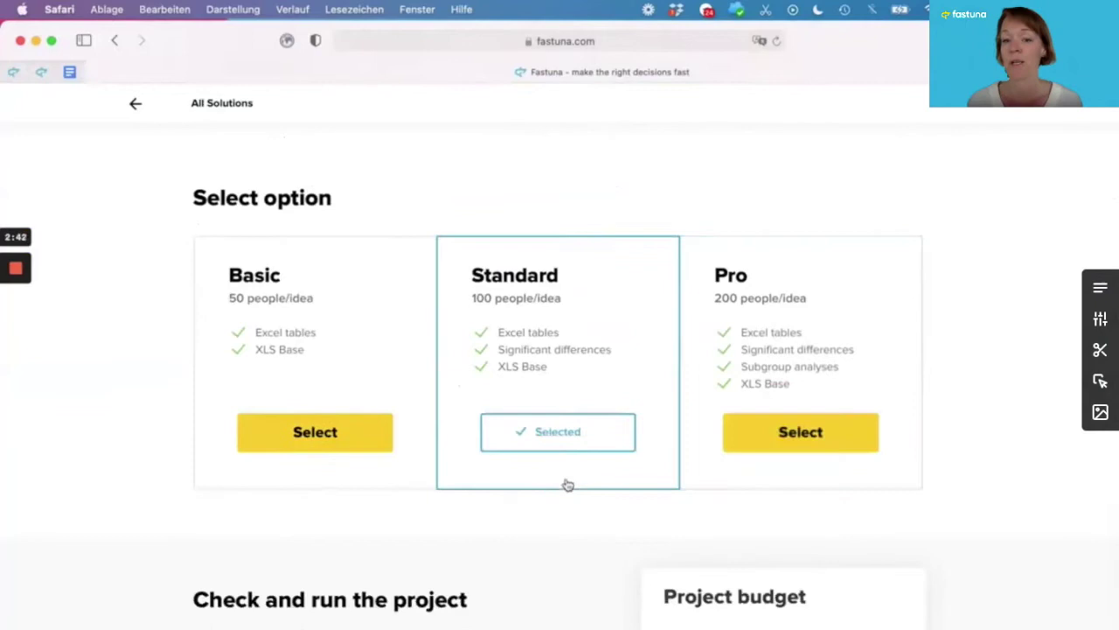
Tick all three agreement statements on the 600 € run summary.
scroll(553, 578, down, 2)
scroll(554, 577, down, 3)
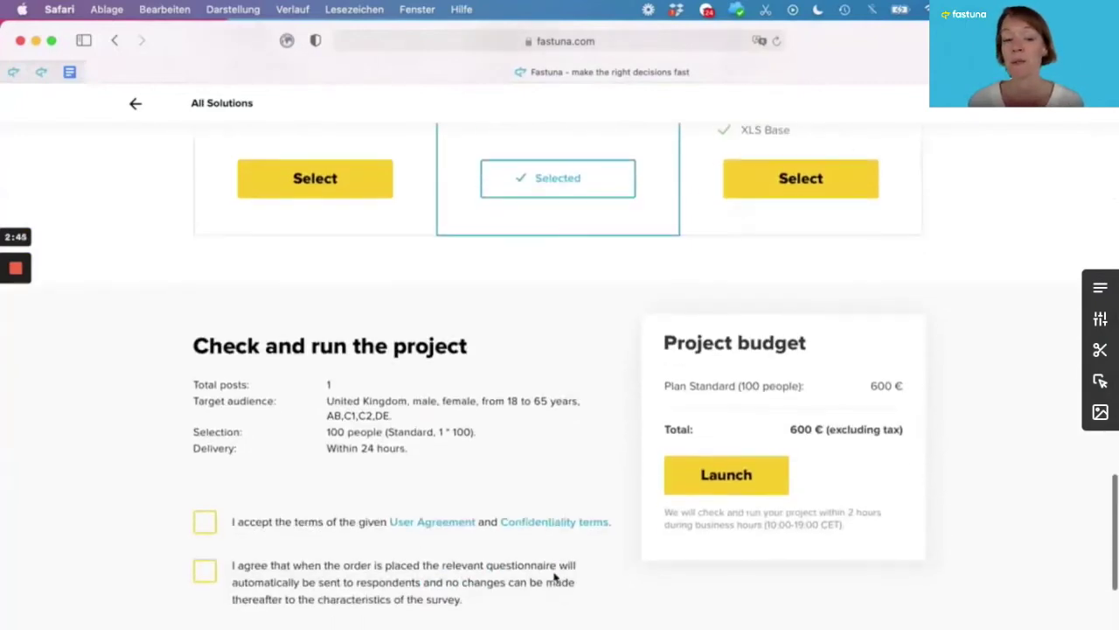
scroll(577, 547, down, 2)
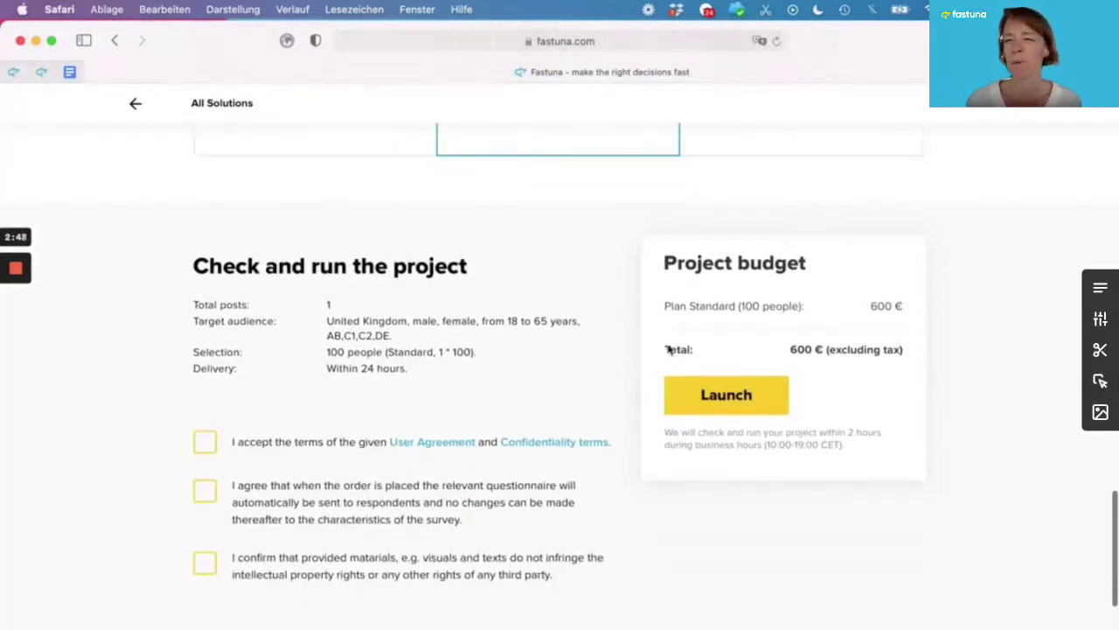
click(208, 445)
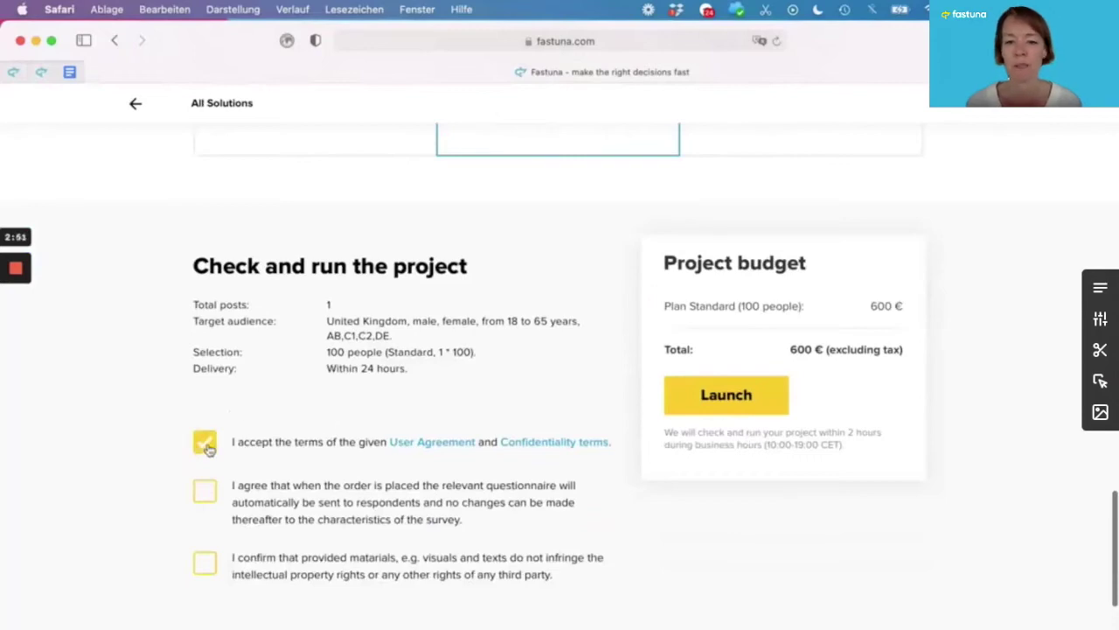
click(208, 494)
click(208, 565)
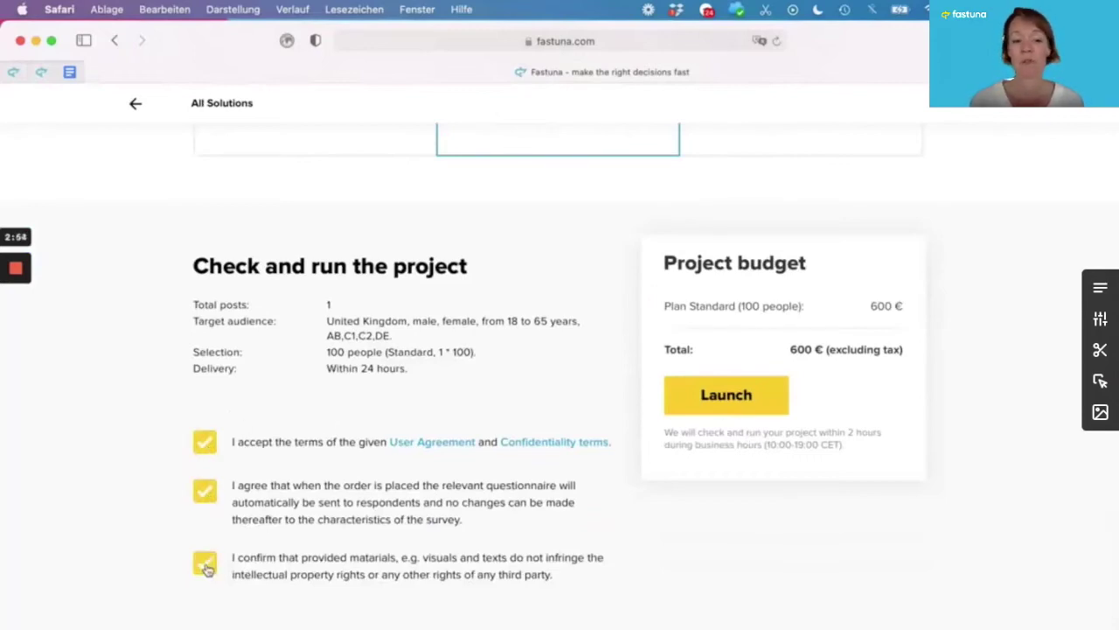
click(19, 398)
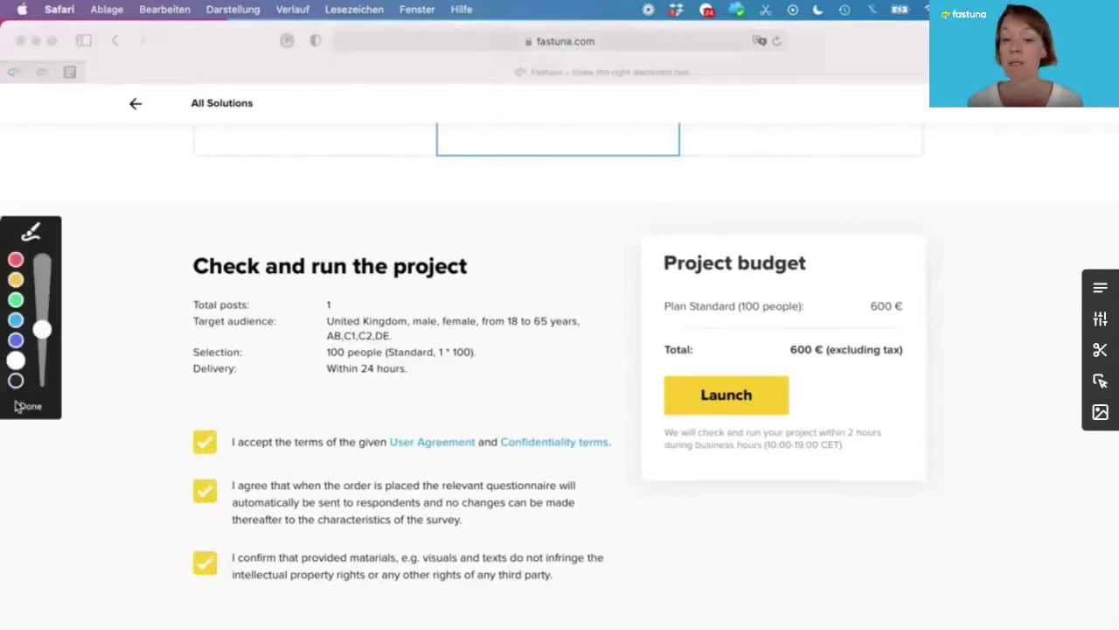
drag(797, 359, 907, 362)
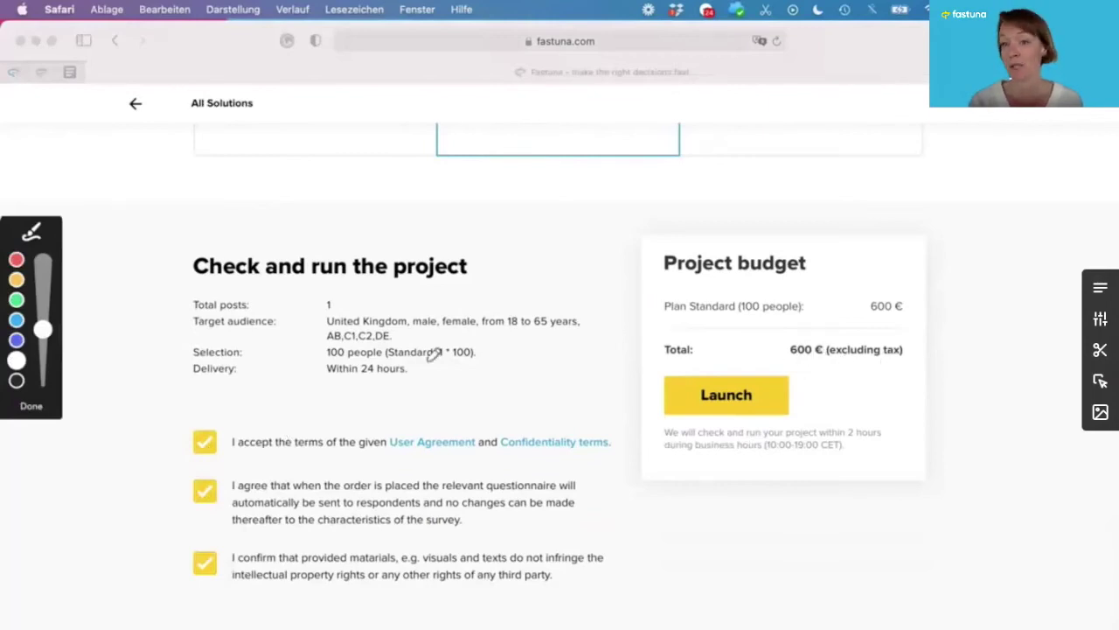
click(16, 340)
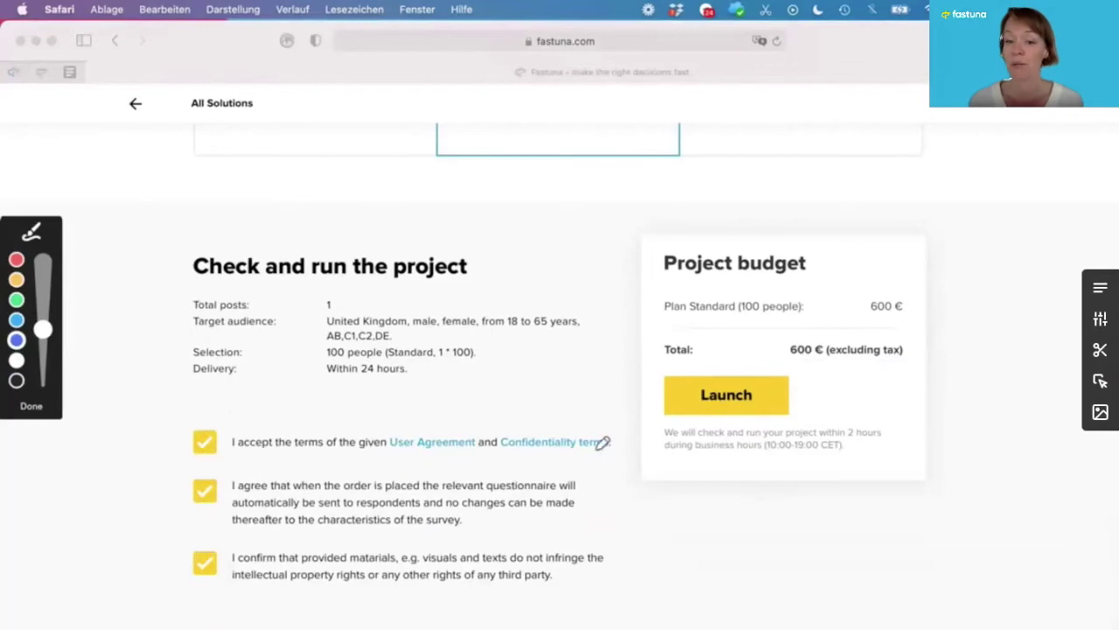
click(33, 407)
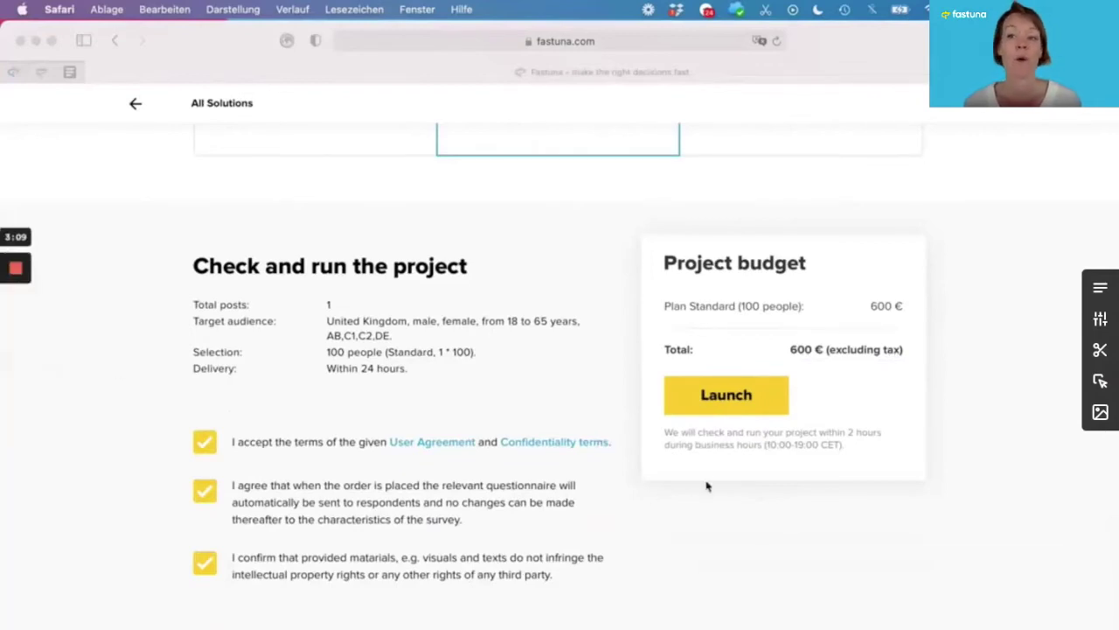
click(739, 398)
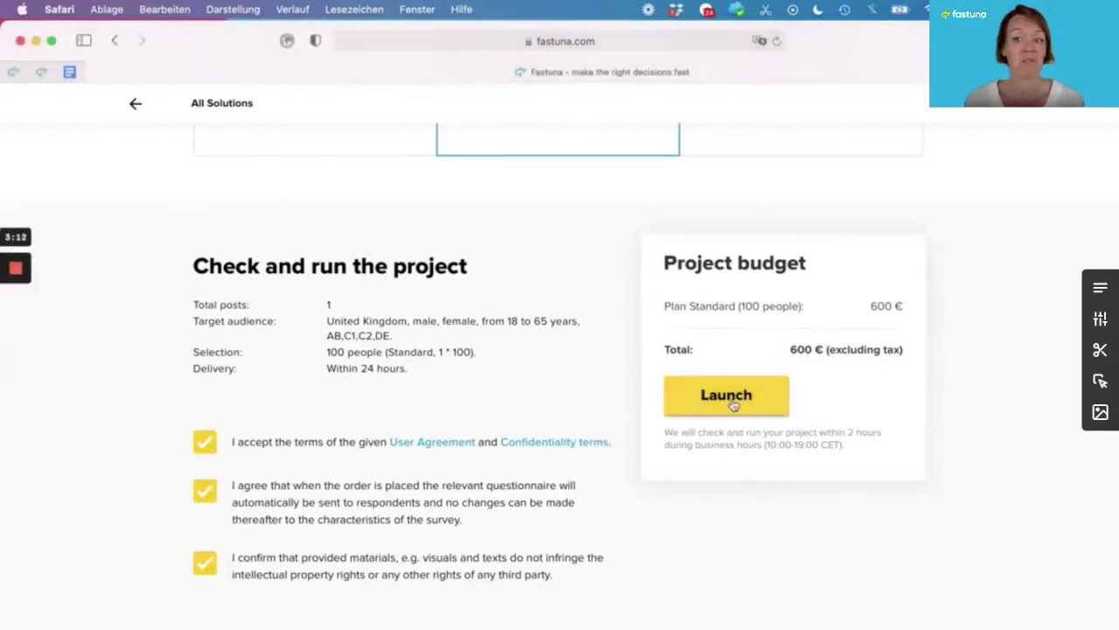
Launch the test under the project name 'Chopstix Fan UK' and save it.
click(733, 404)
click(495, 368)
text(Cho)
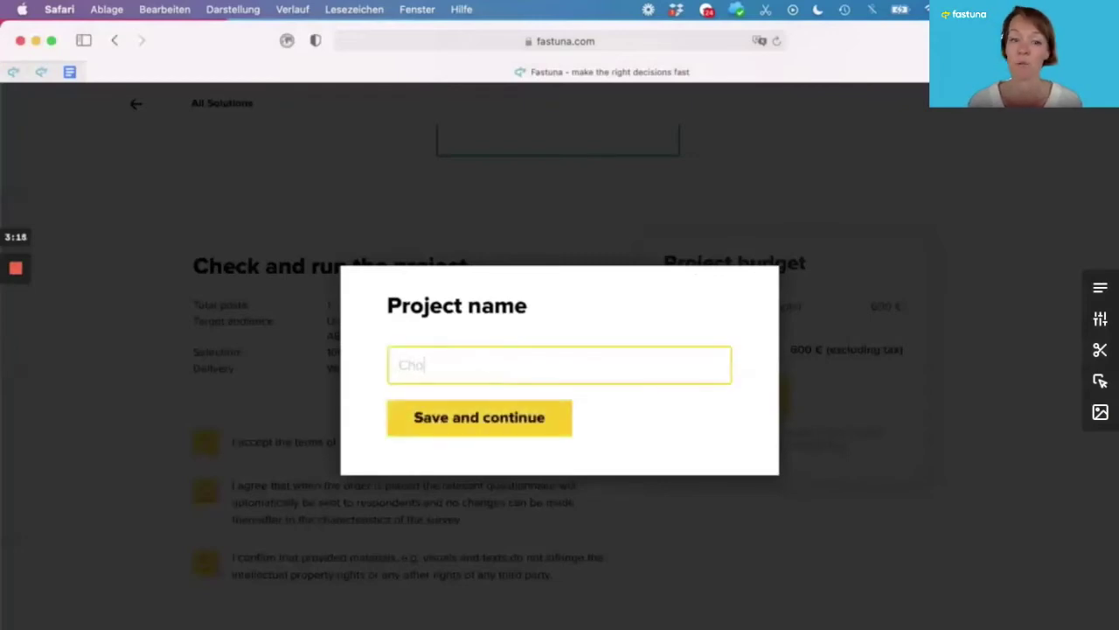
text(pstix Fan UK)
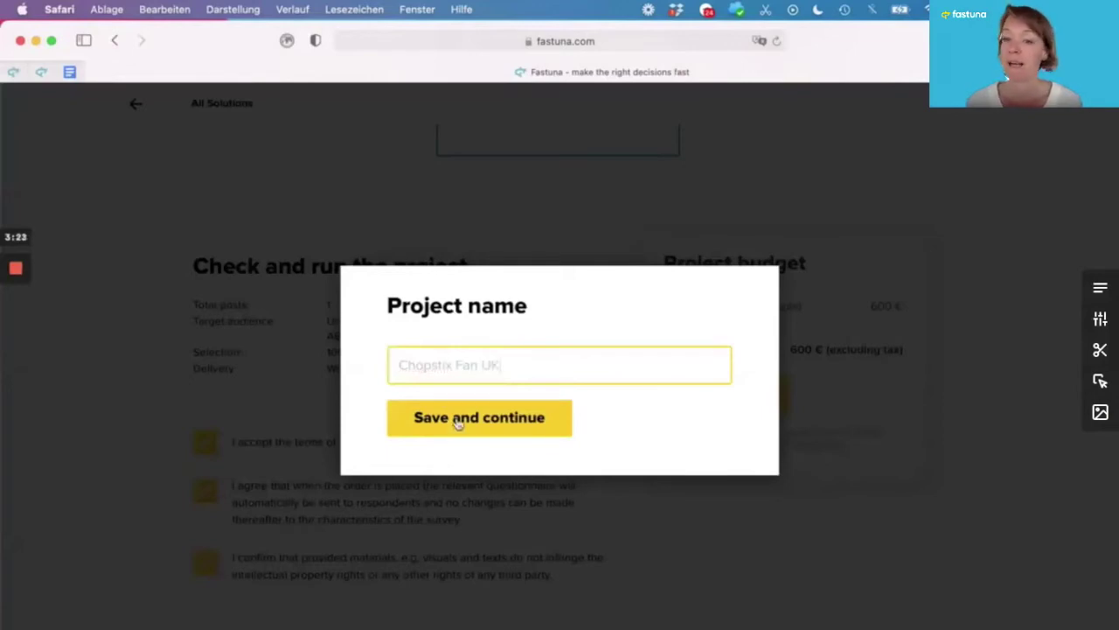
click(457, 420)
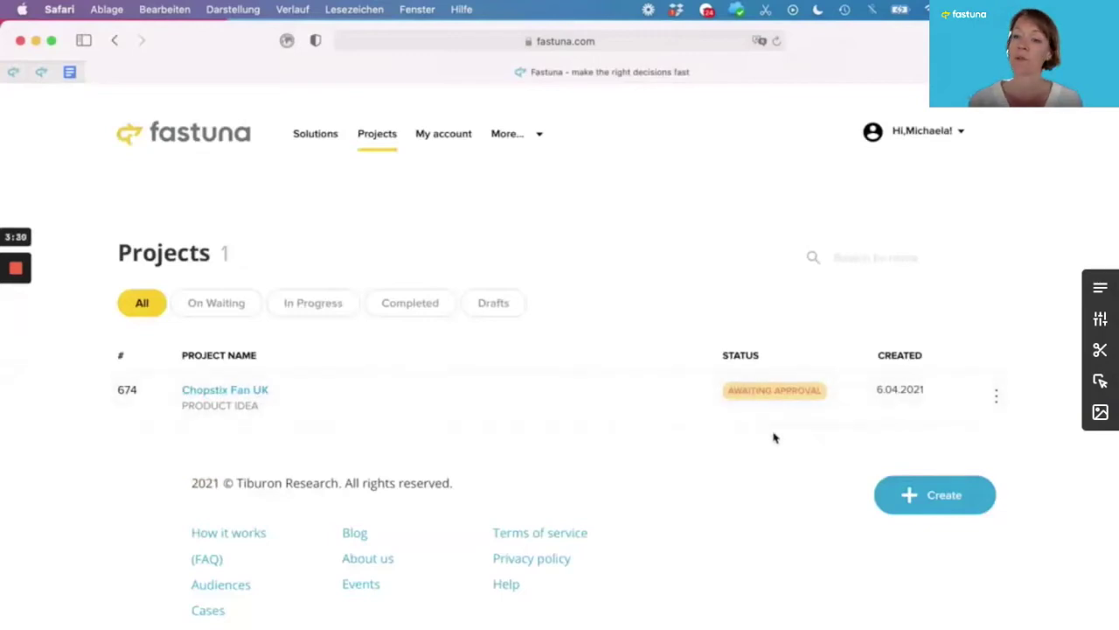
Review the Projects list and the more-actions menu for Chopstix Fan UK.
scroll(762, 481, down, 1)
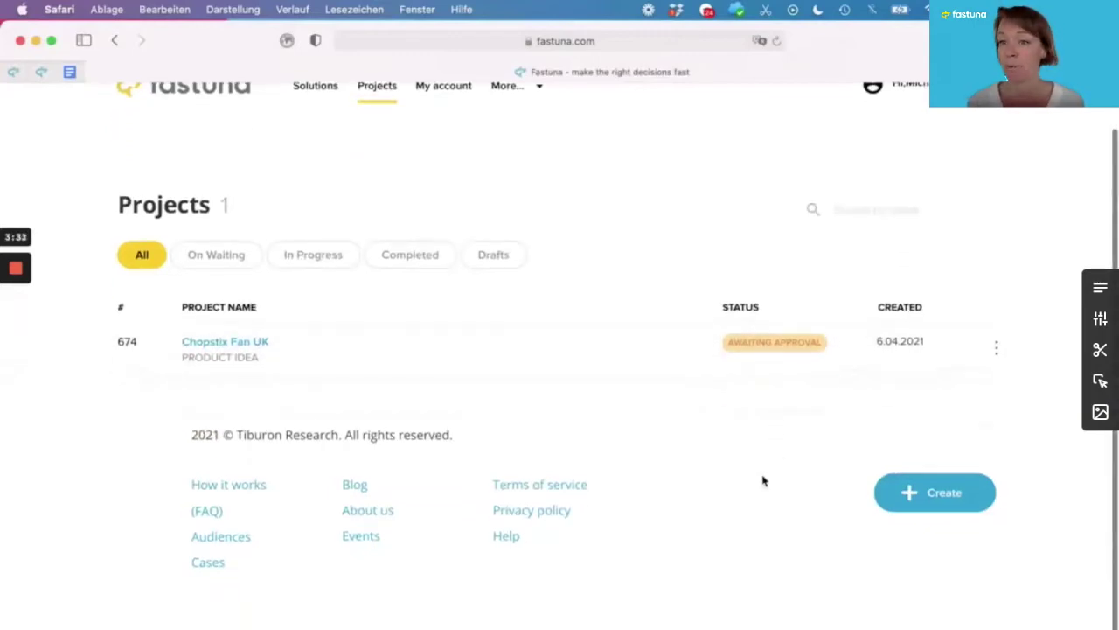
scroll(762, 480, up, 1)
scroll(762, 480, down, 1)
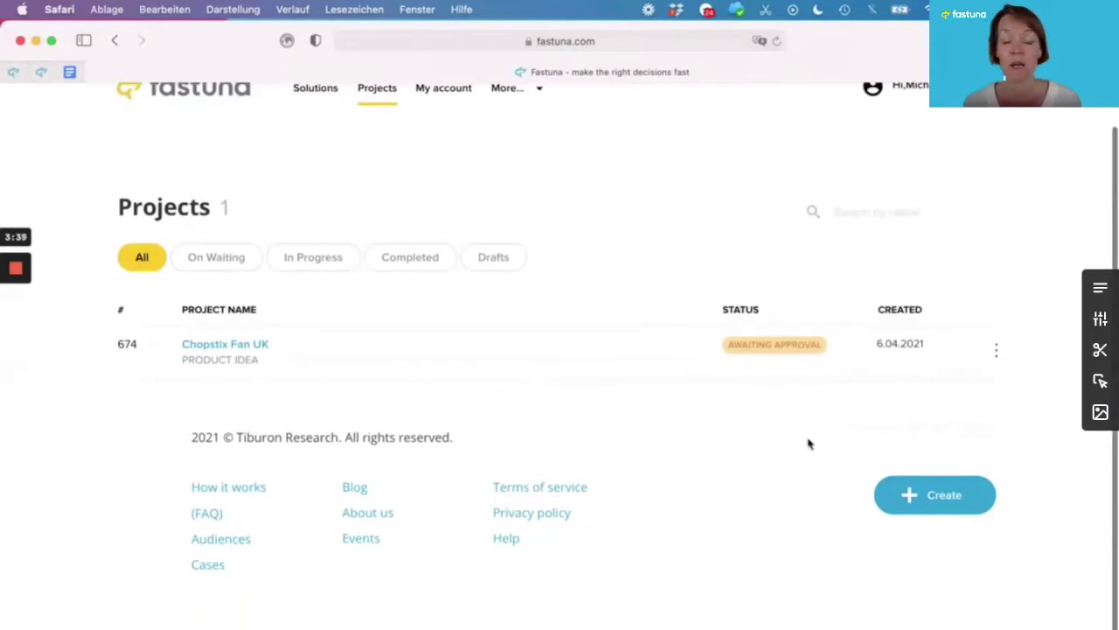
click(996, 351)
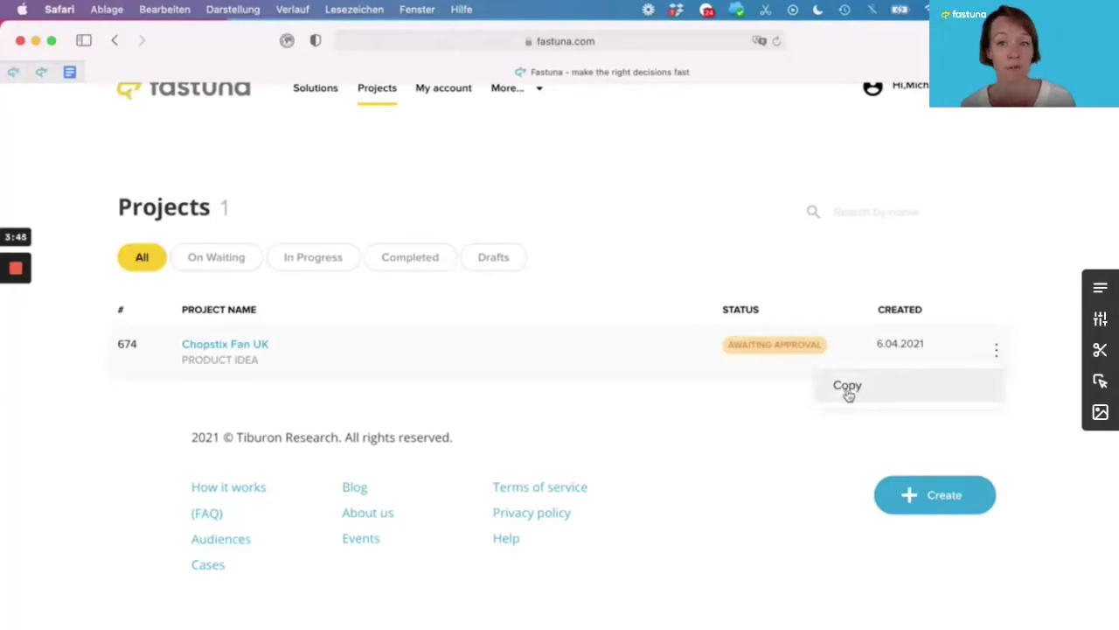
scroll(703, 458, up, 1)
scroll(703, 458, down, 1)
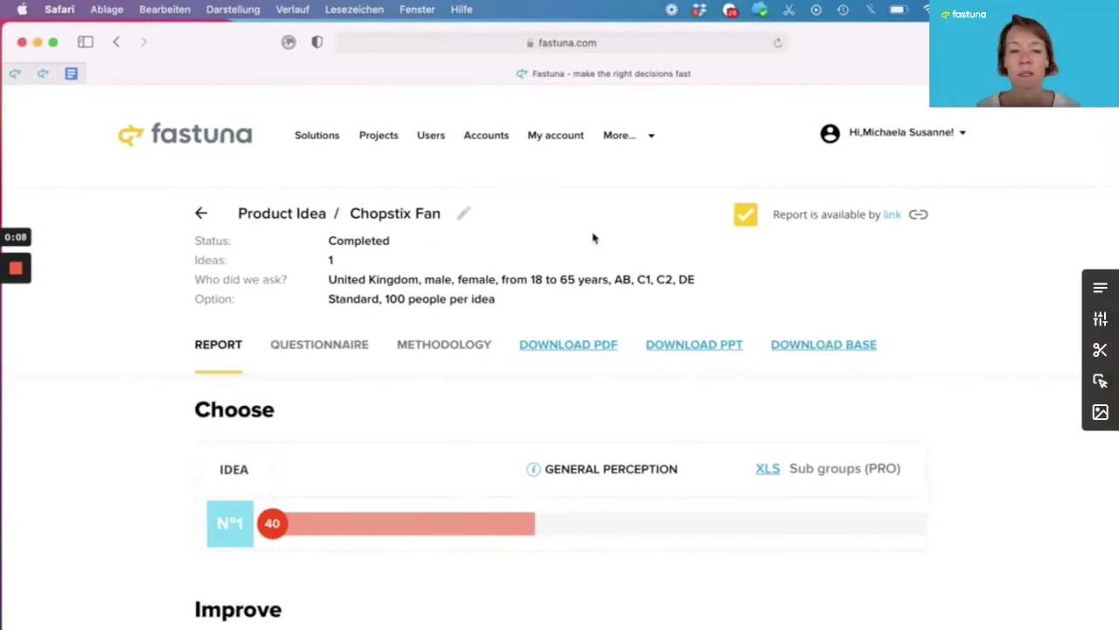
Keep report access by link enabled, then review metric scores from Clear 85 to Tell others 58.
click(892, 218)
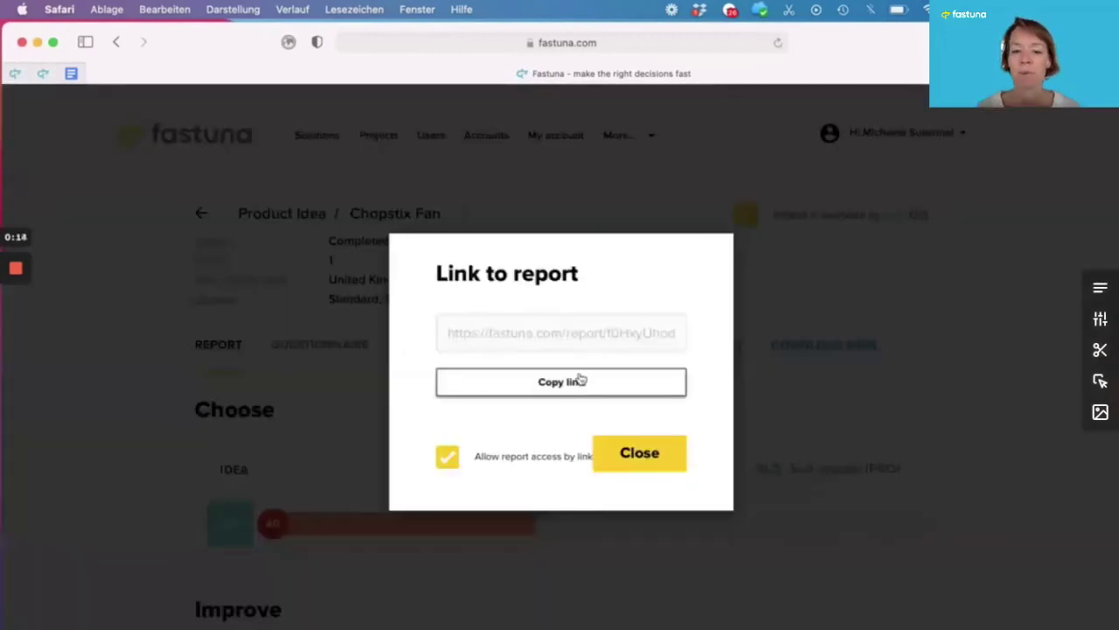
click(632, 454)
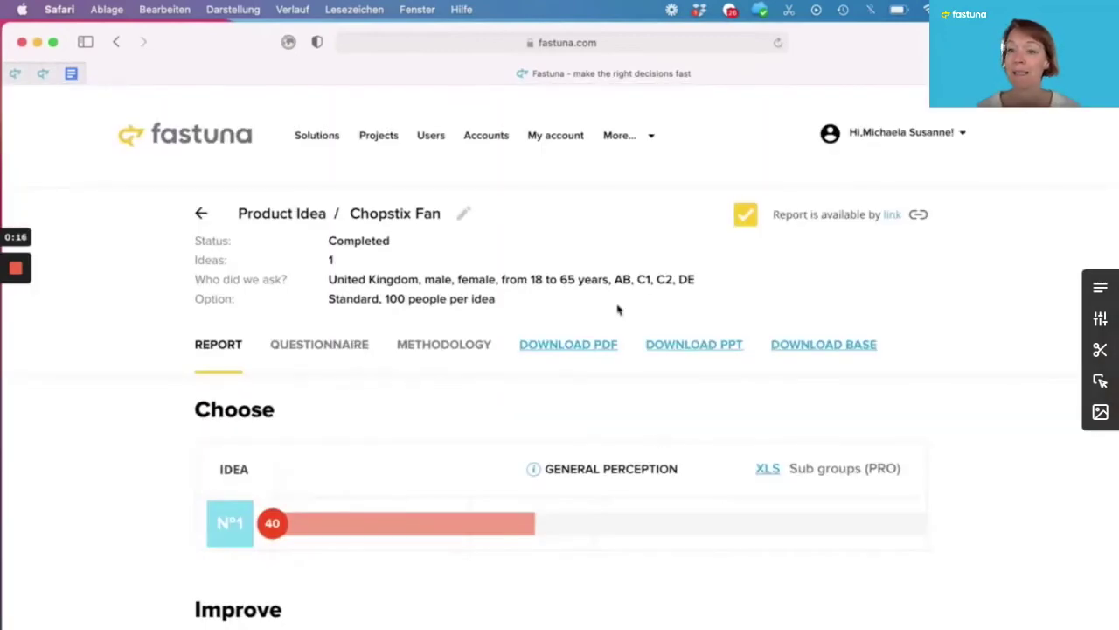
scroll(516, 322, down, 3)
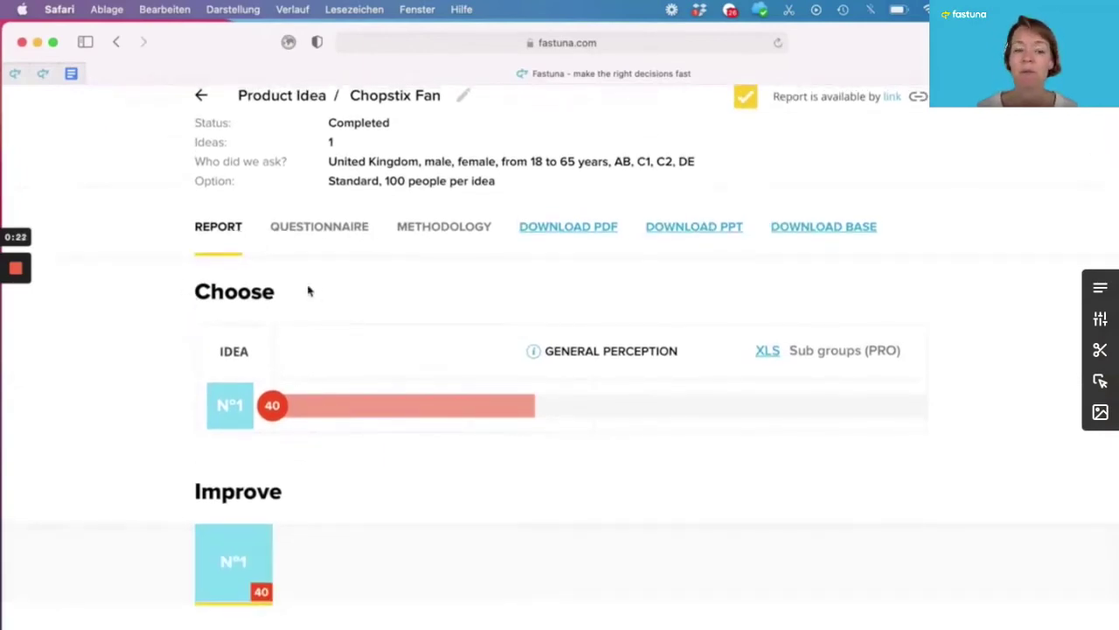
scroll(463, 480, down, 4)
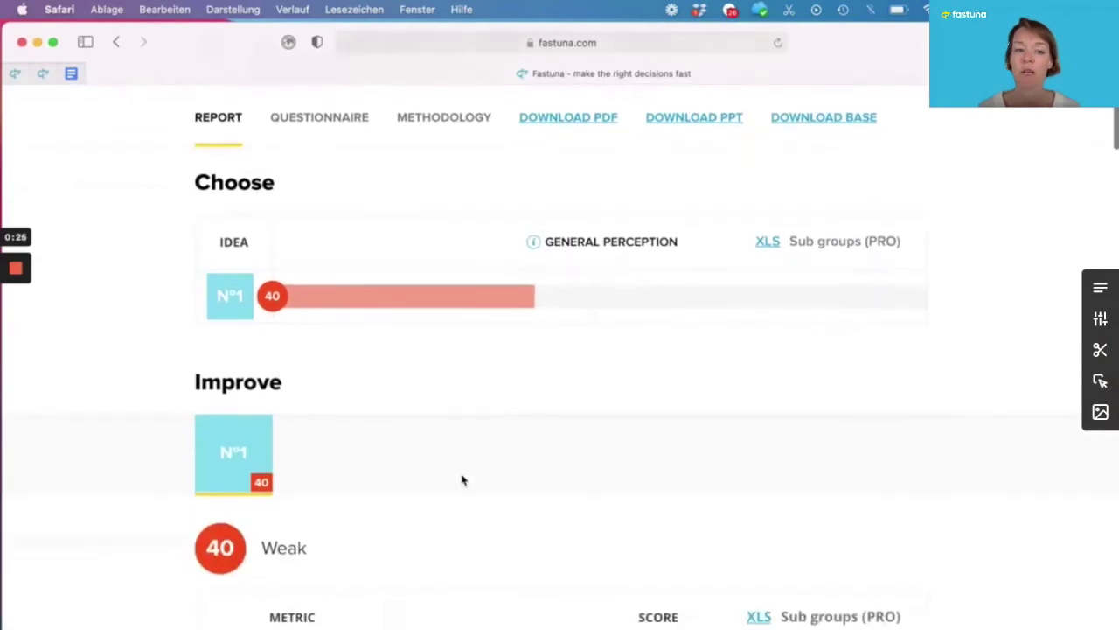
scroll(317, 461, down, 3)
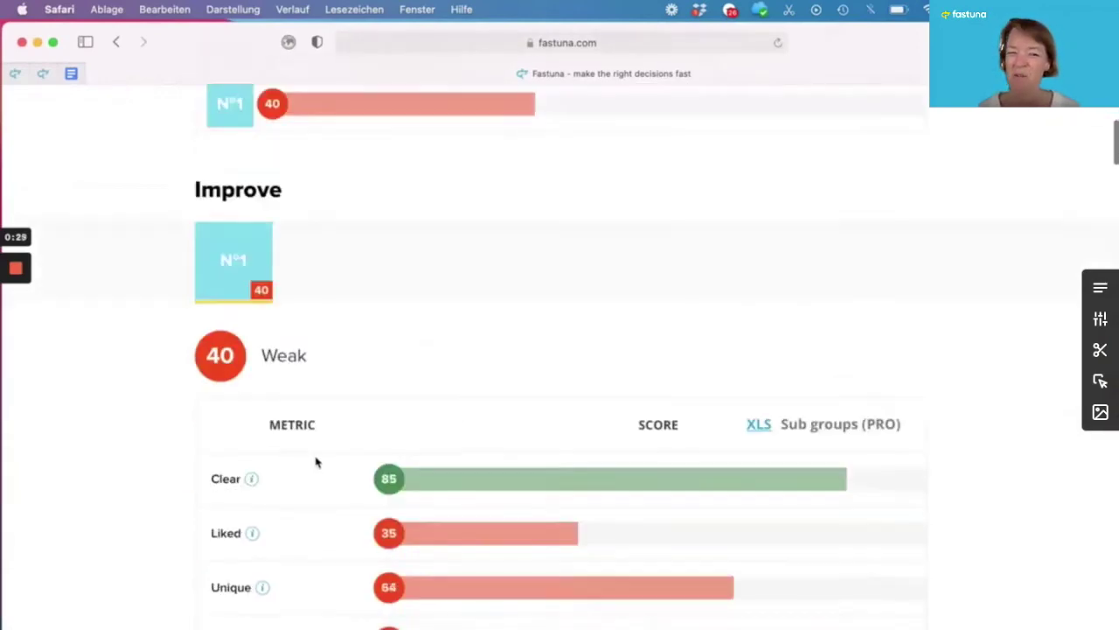
scroll(316, 462, down, 3)
scroll(317, 462, down, 3)
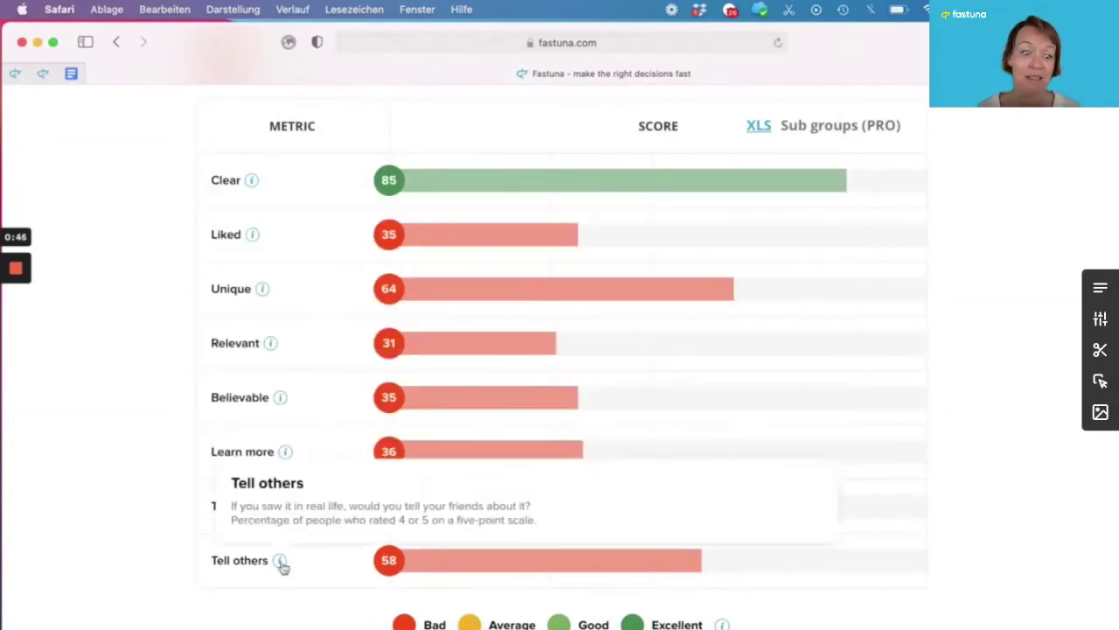
scroll(341, 585, down, 5)
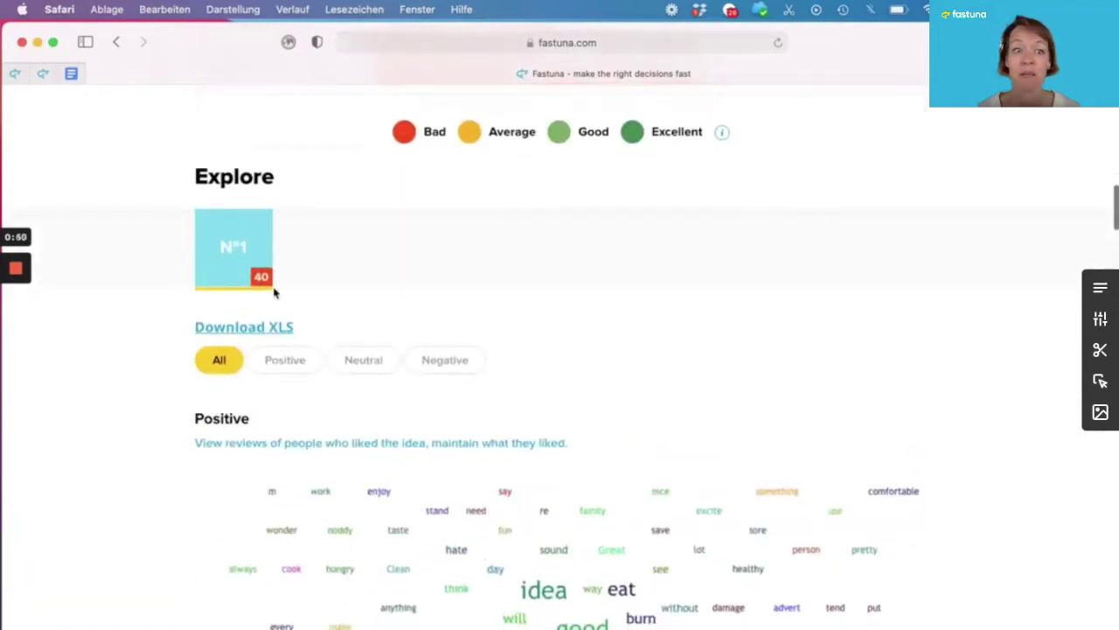
Scroll through the report's word cloud and review comments.
click(263, 337)
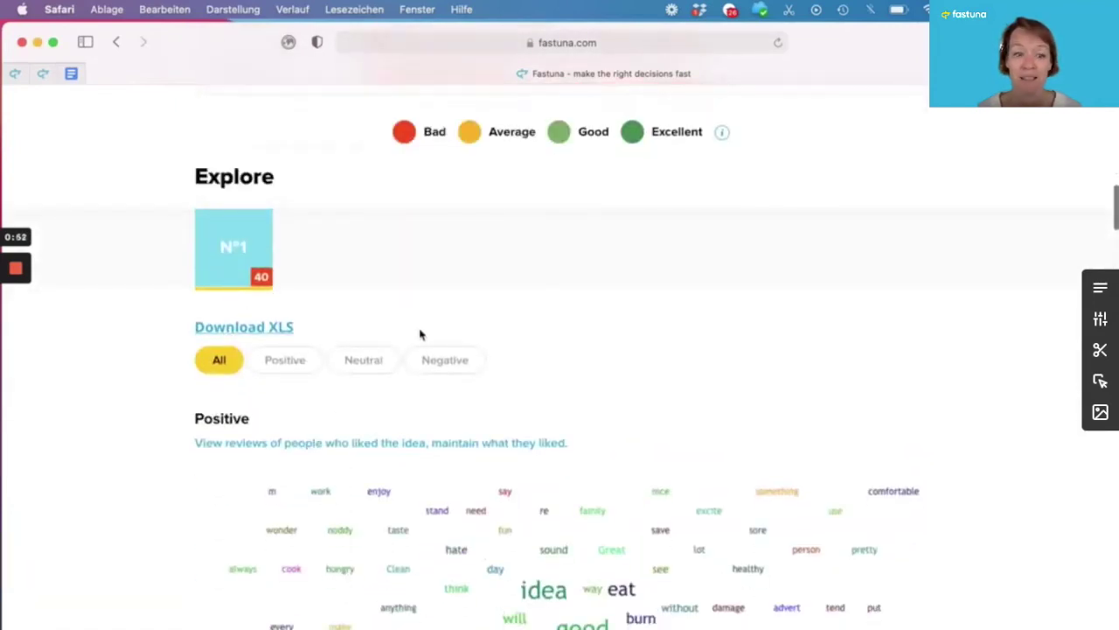
scroll(420, 331, down, 2)
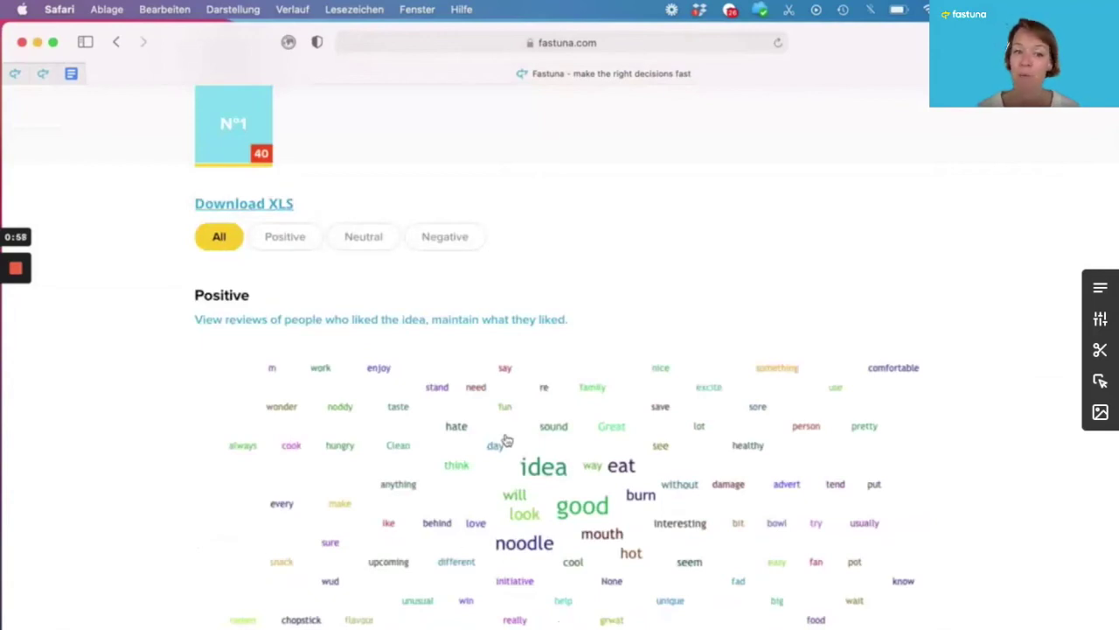
scroll(507, 440, down, 2)
scroll(507, 439, down, 3)
scroll(507, 440, down, 3)
scroll(508, 440, down, 2)
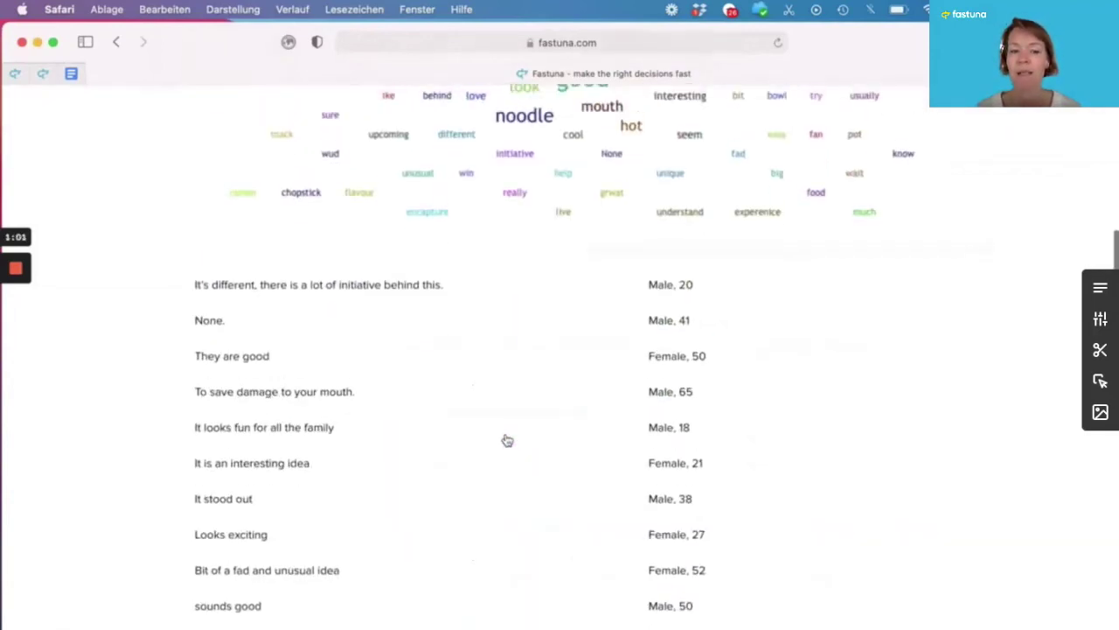
scroll(454, 304, down, 2)
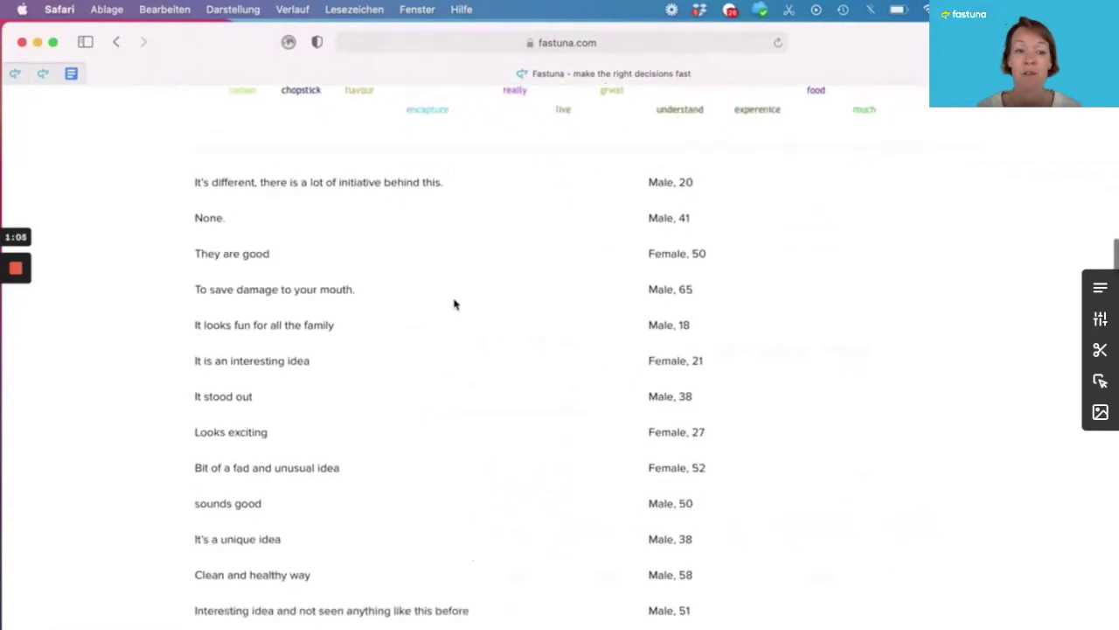
scroll(454, 303, down, 5)
scroll(454, 303, up, 10)
scroll(453, 303, up, 3)
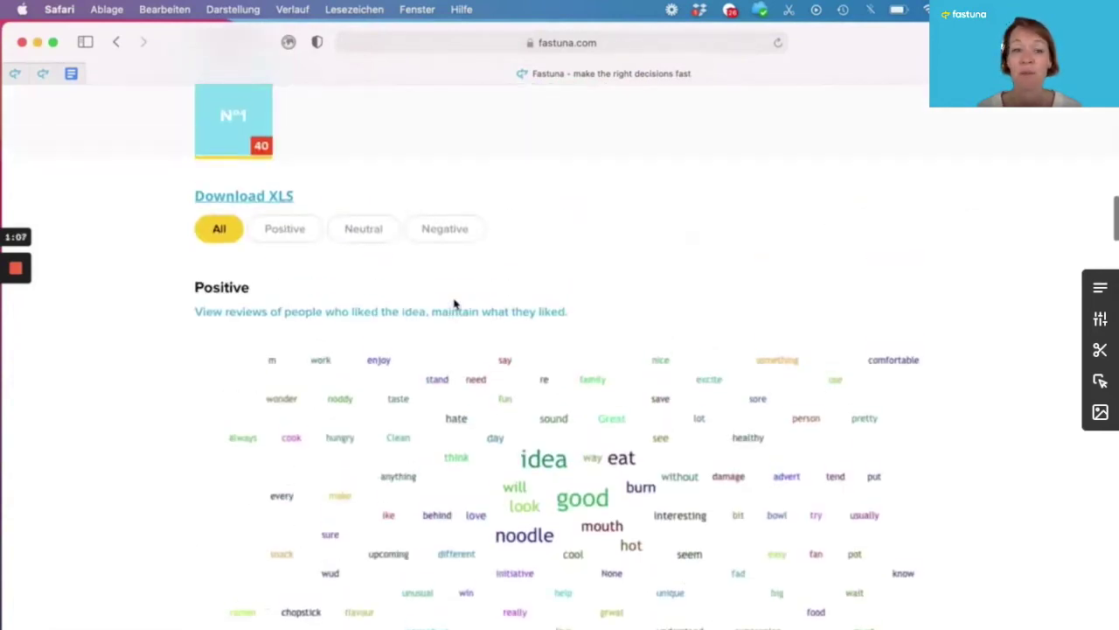
Filter to positive reviews and read them.
click(296, 234)
scroll(364, 293, down, 4)
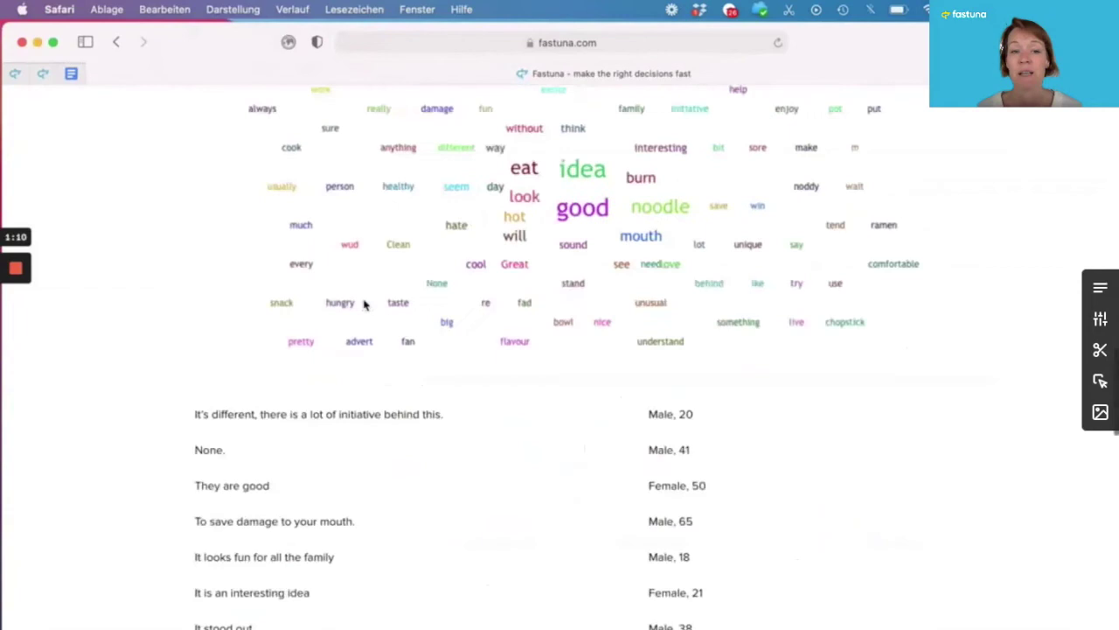
scroll(365, 304, down, 5)
scroll(365, 304, down, 1)
scroll(365, 303, up, 10)
scroll(360, 271, up, 3)
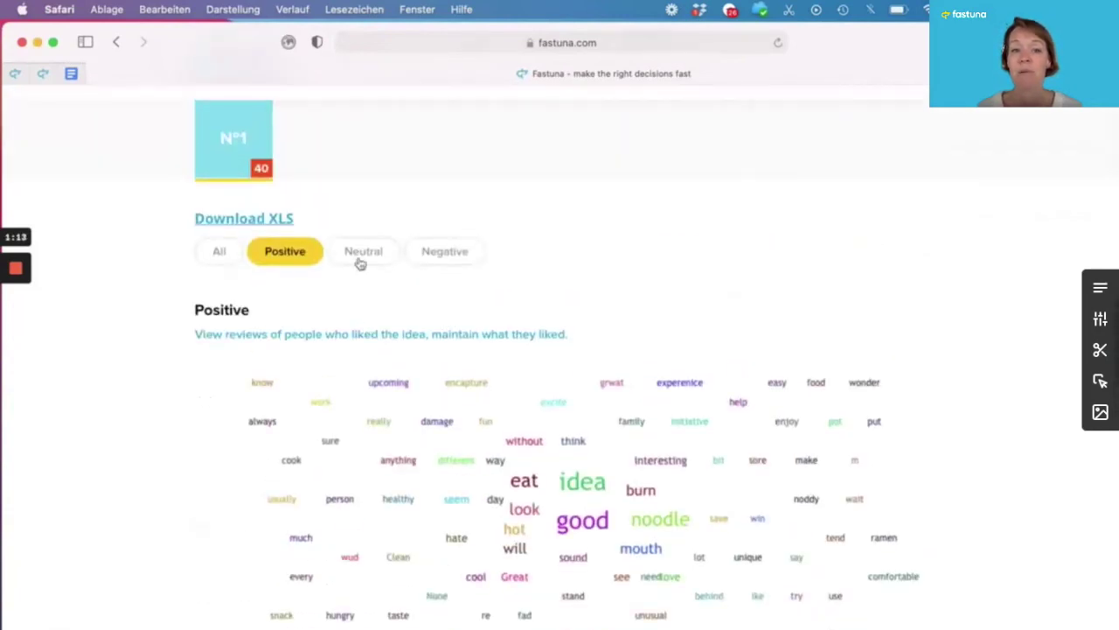
Filter to neutral reviews and read them.
click(362, 253)
scroll(385, 473, down, 1)
scroll(384, 472, down, 3)
scroll(385, 472, down, 2)
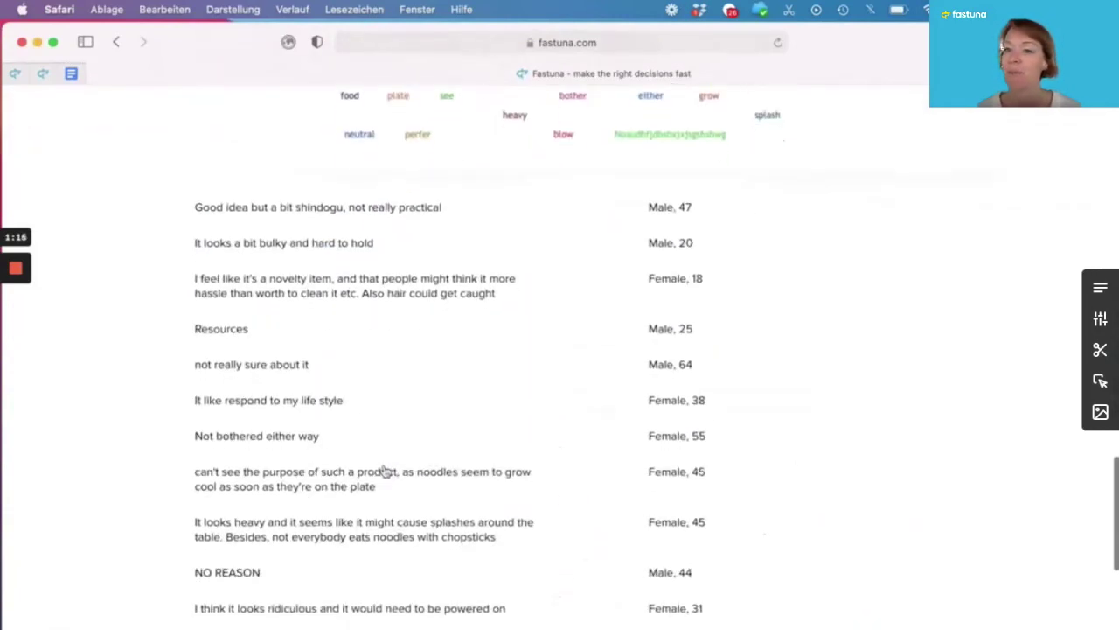
scroll(385, 469, up, 3)
scroll(385, 466, up, 4)
scroll(411, 420, up, 1)
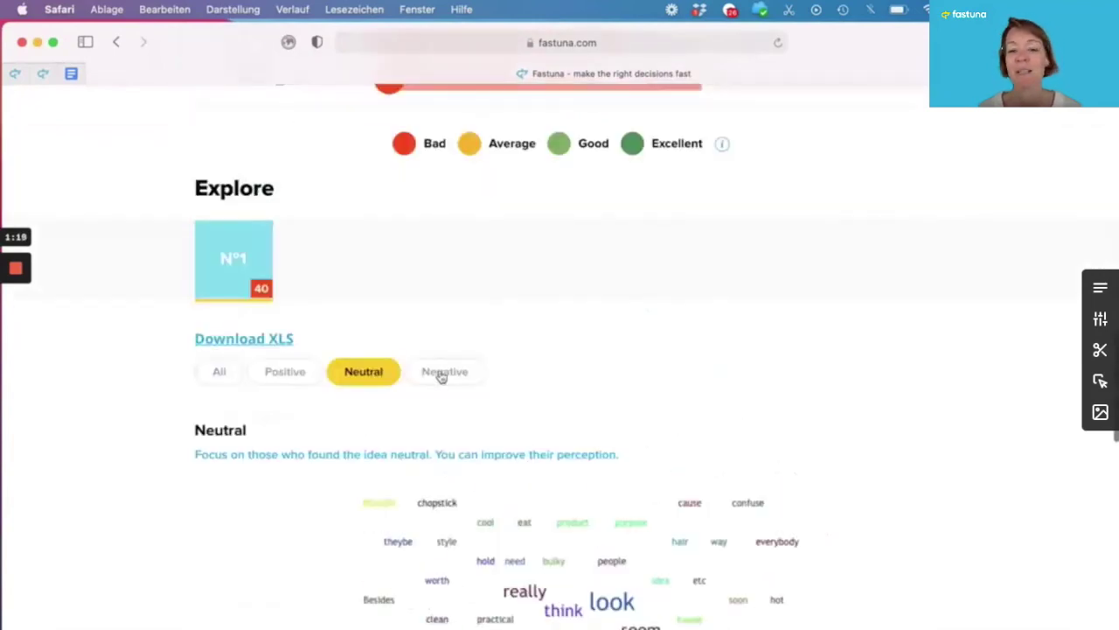
Filter to negative reviews and read through them.
click(445, 372)
scroll(389, 552, down, 1)
scroll(380, 569, down, 3)
scroll(380, 570, down, 2)
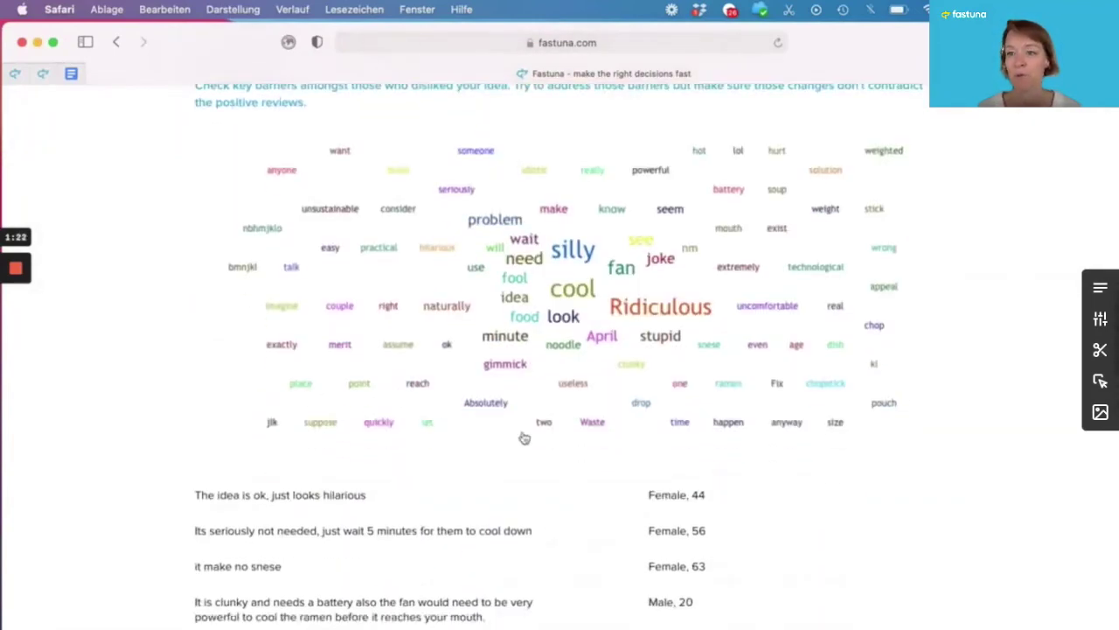
scroll(523, 426, down, 3)
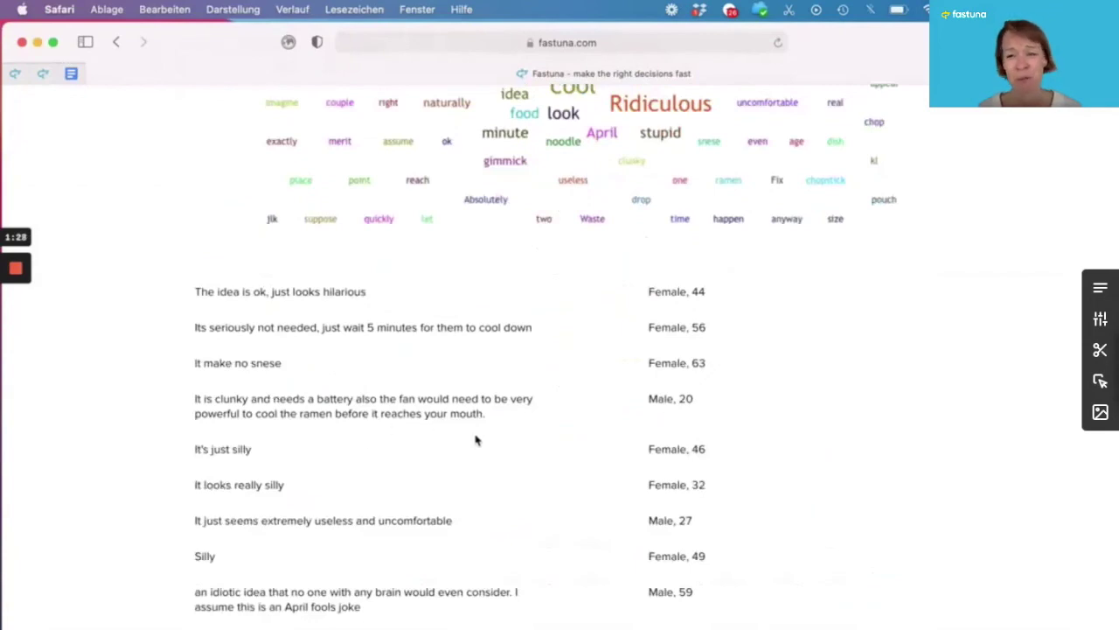
scroll(474, 439, down, 1)
scroll(475, 440, down, 2)
scroll(472, 438, down, 2)
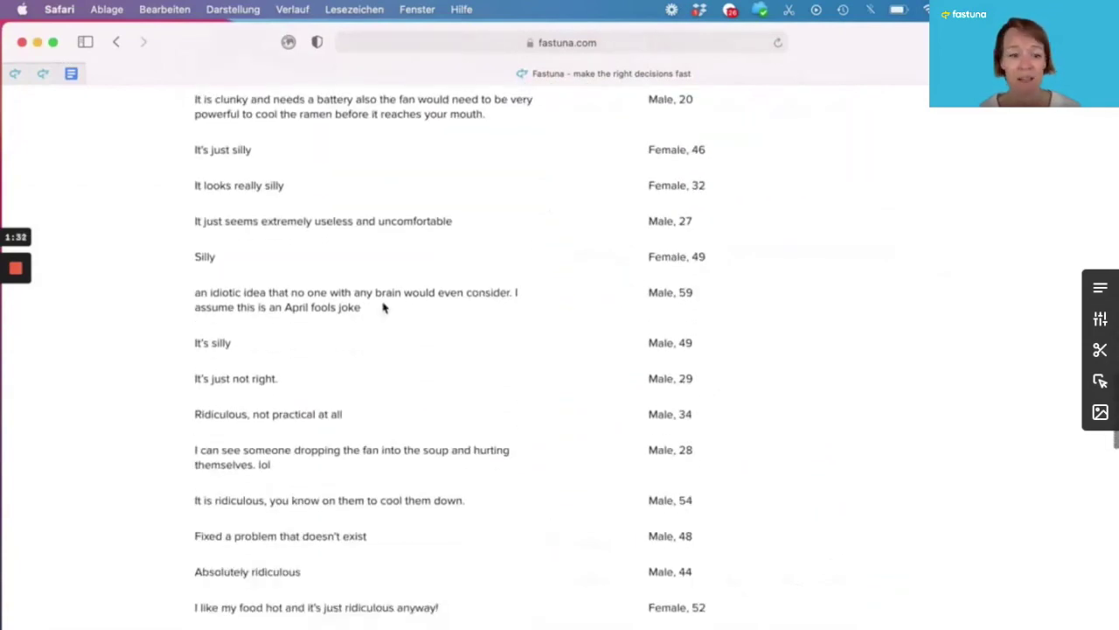
scroll(396, 370, down, 2)
scroll(396, 371, down, 3)
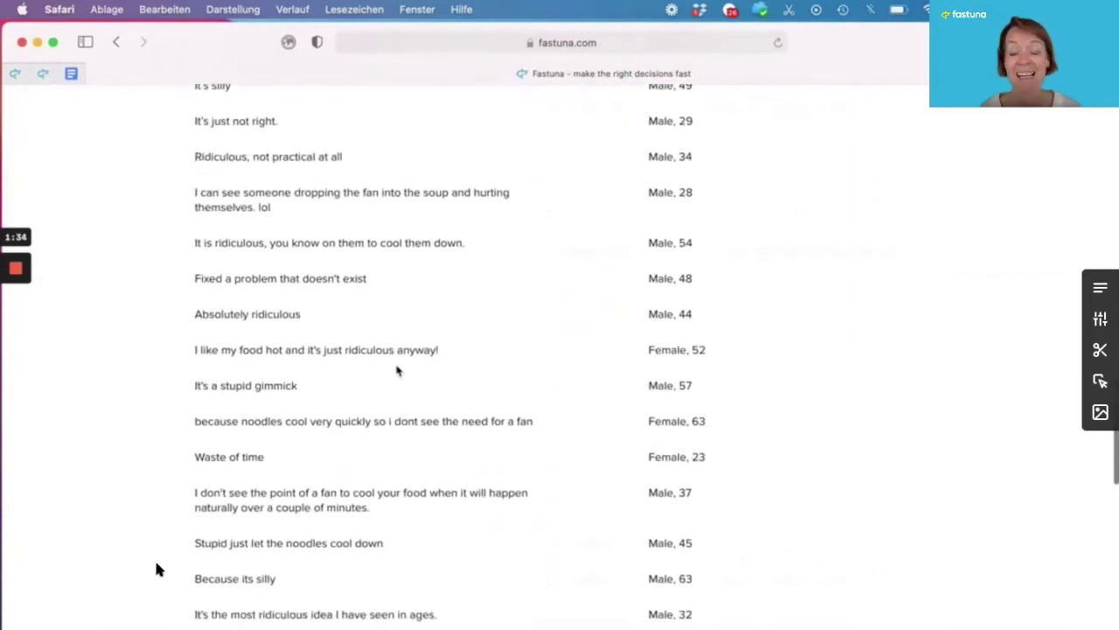
scroll(522, 258, up, 2)
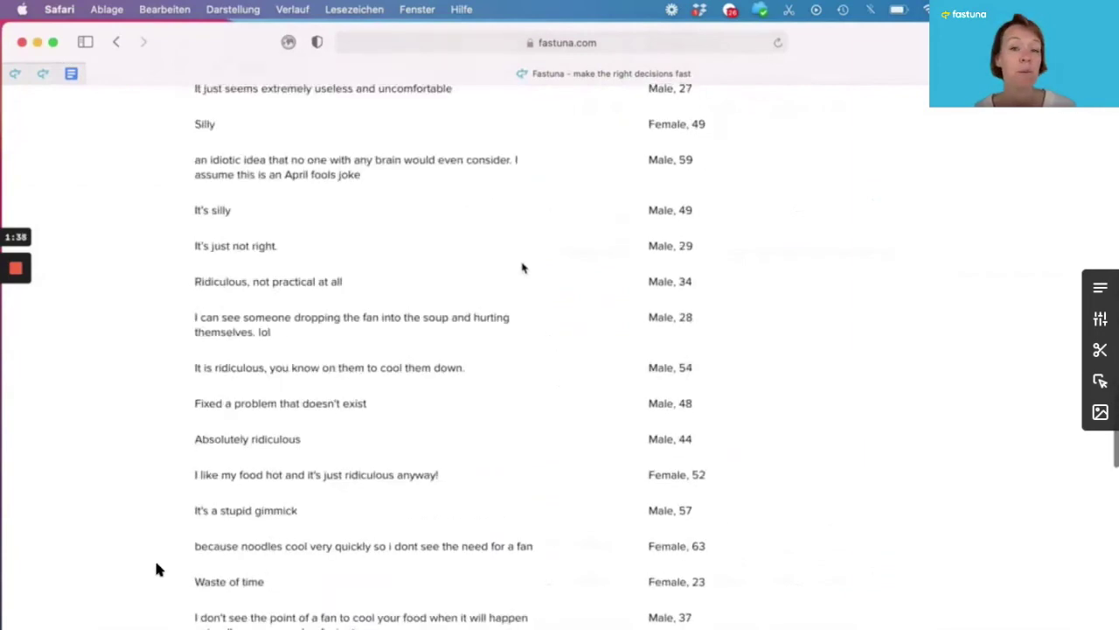
scroll(522, 263, up, 10)
scroll(522, 265, up, 10)
scroll(523, 267, up, 10)
scroll(522, 267, up, 3)
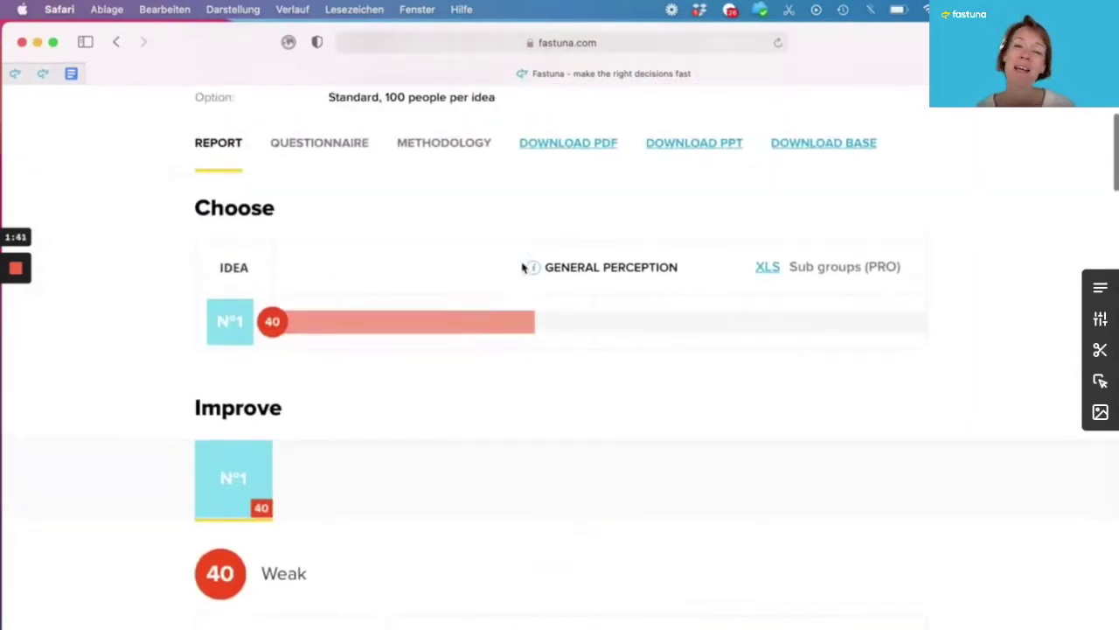
scroll(522, 262, up, 1)
Review the Questionnaire and Methodology tabs, then export the report as a PDF.
click(354, 260)
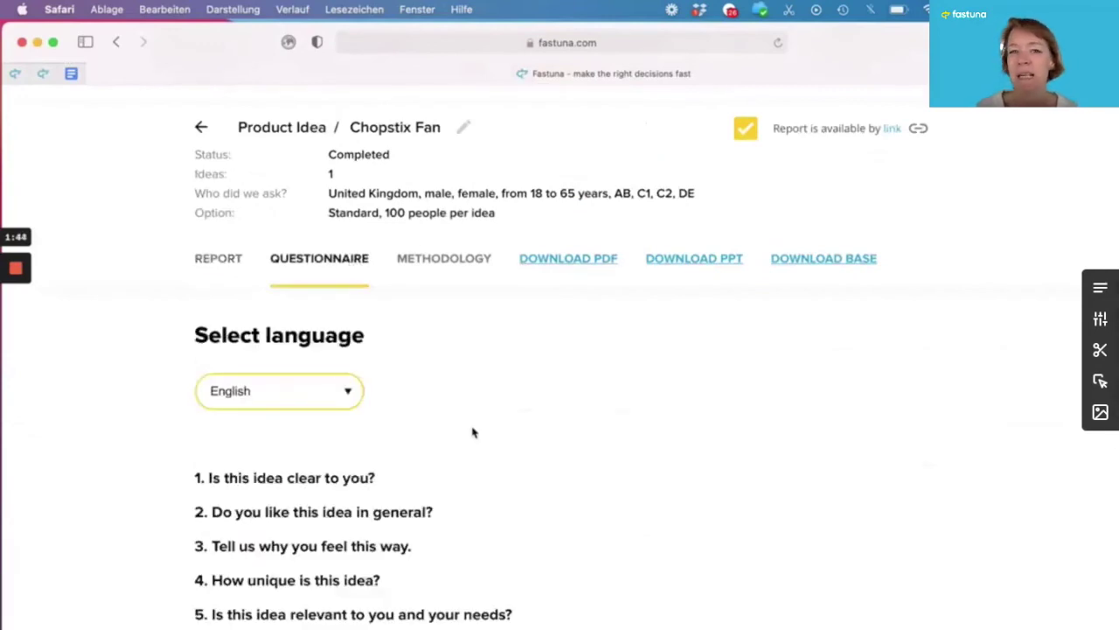
scroll(472, 430, down, 5)
scroll(468, 291, up, 4)
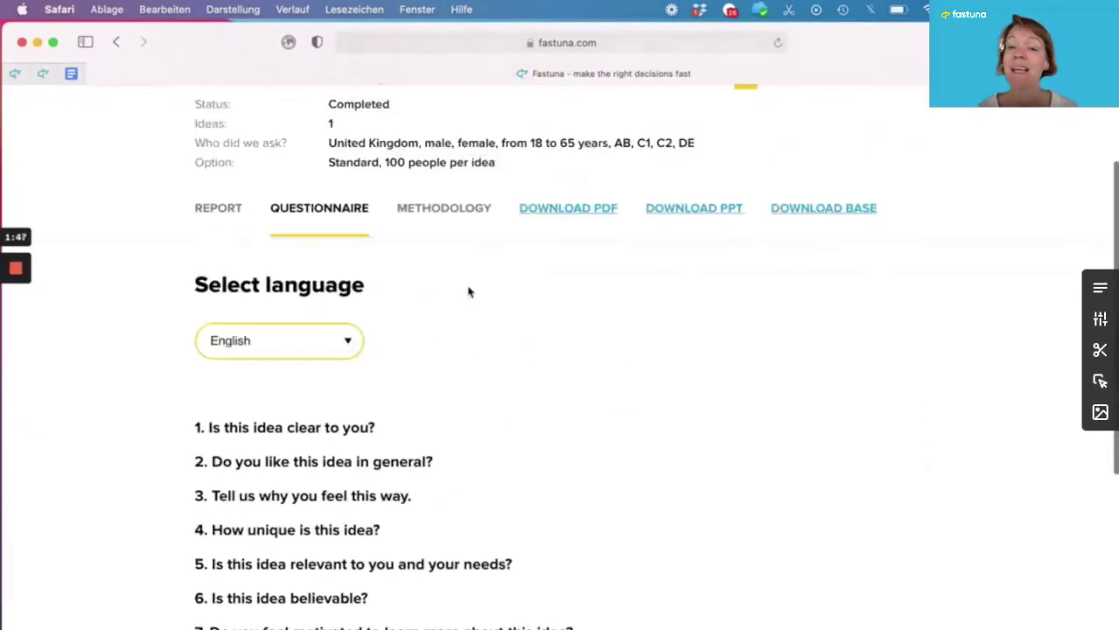
click(452, 238)
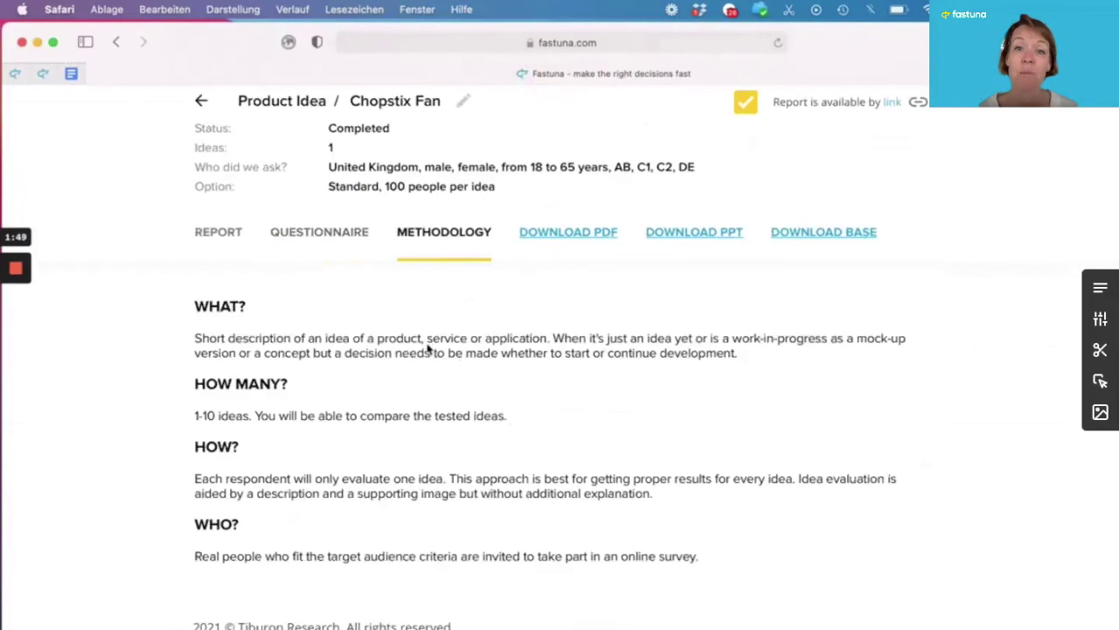
click(553, 238)
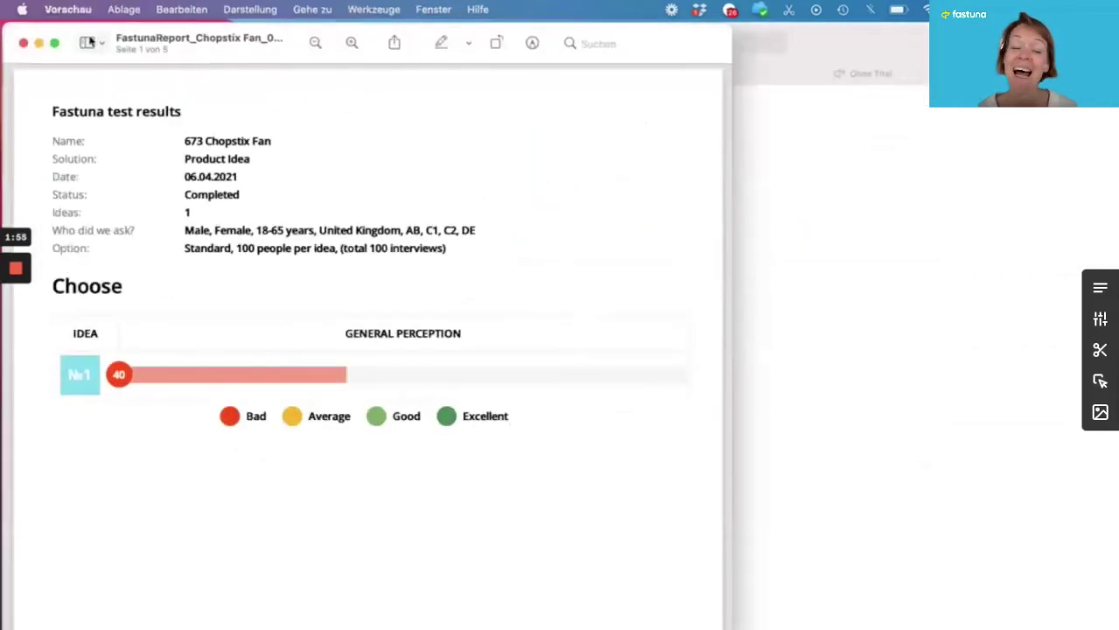
click(24, 44)
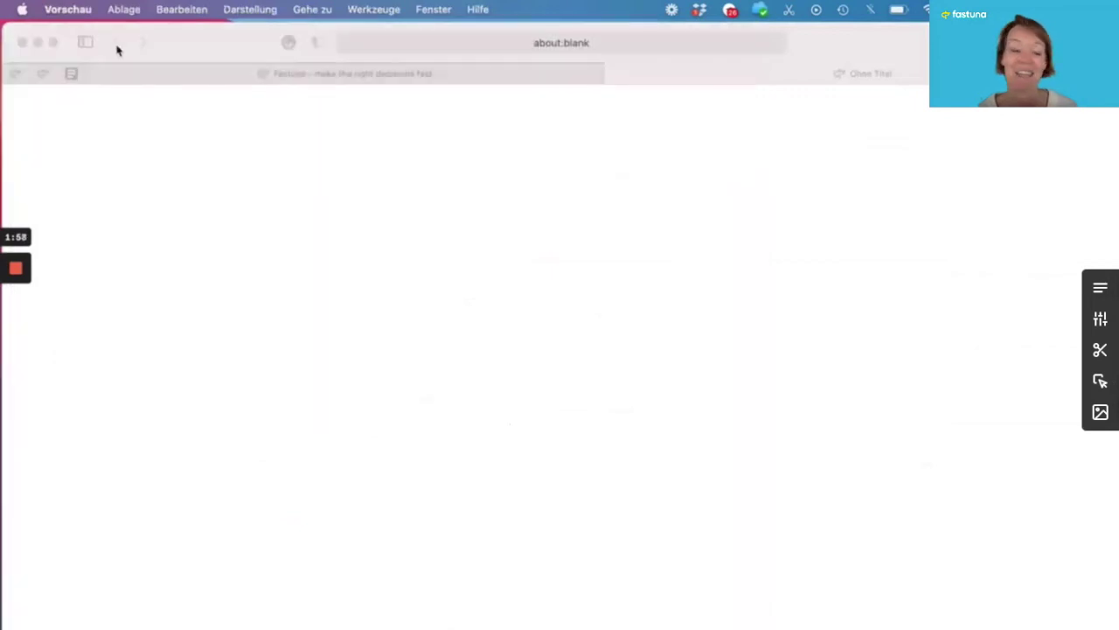